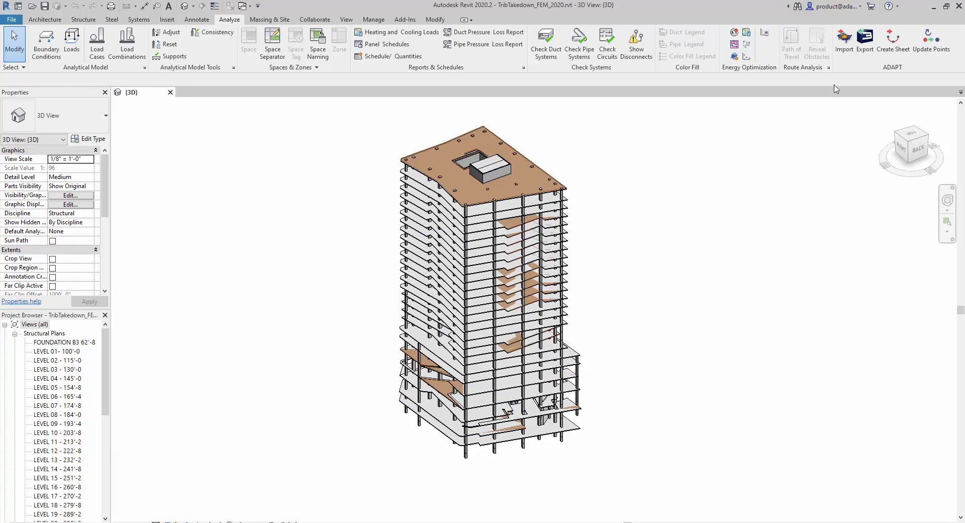
# Step: Export all levels of the Revit model to the ADAPT exchange file PTStrip.INP, using the default b and h column parameters
pyautogui.click(871, 56)
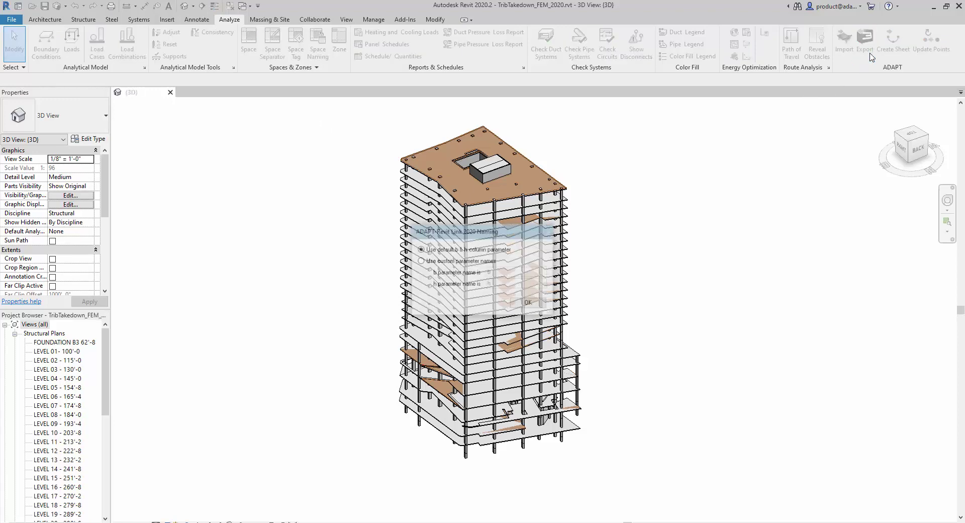
pyautogui.click(528, 302)
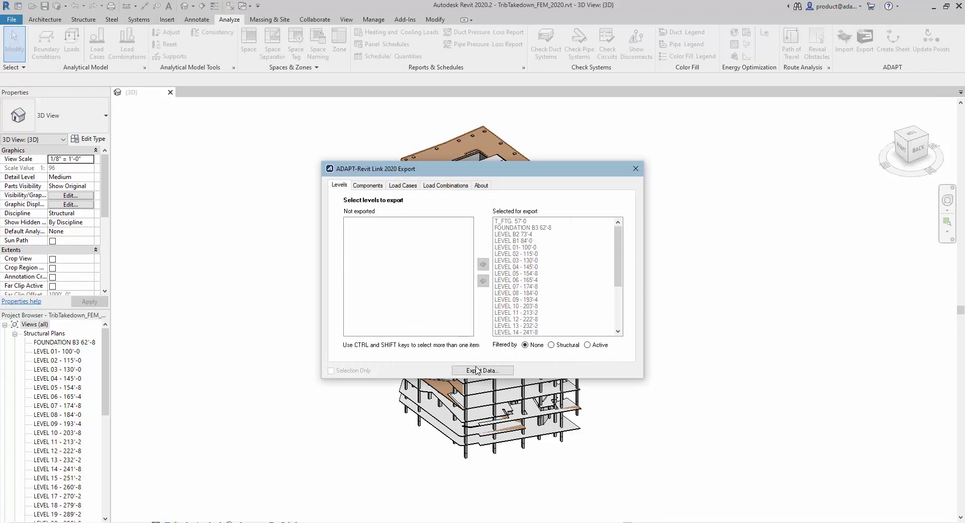
pyautogui.click(476, 371)
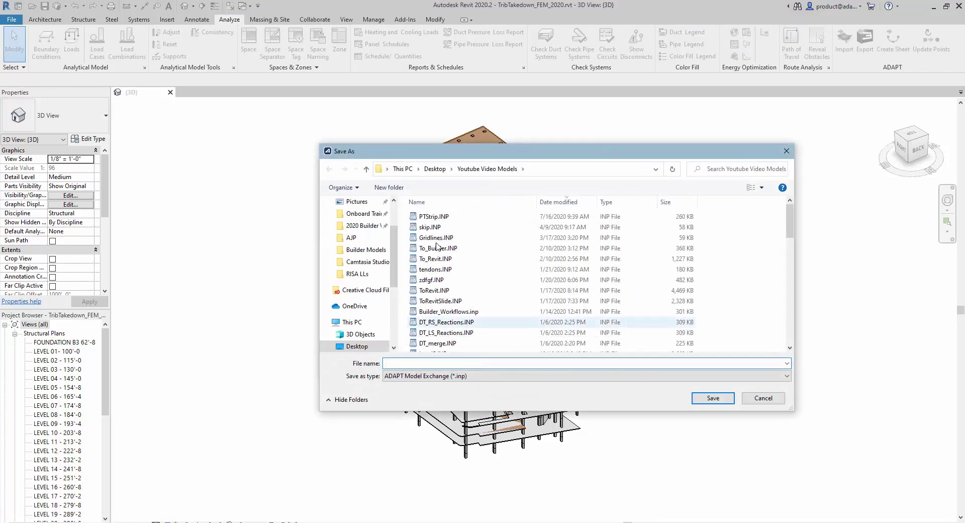
pyautogui.doubleClick(426, 219)
pyautogui.click(495, 280)
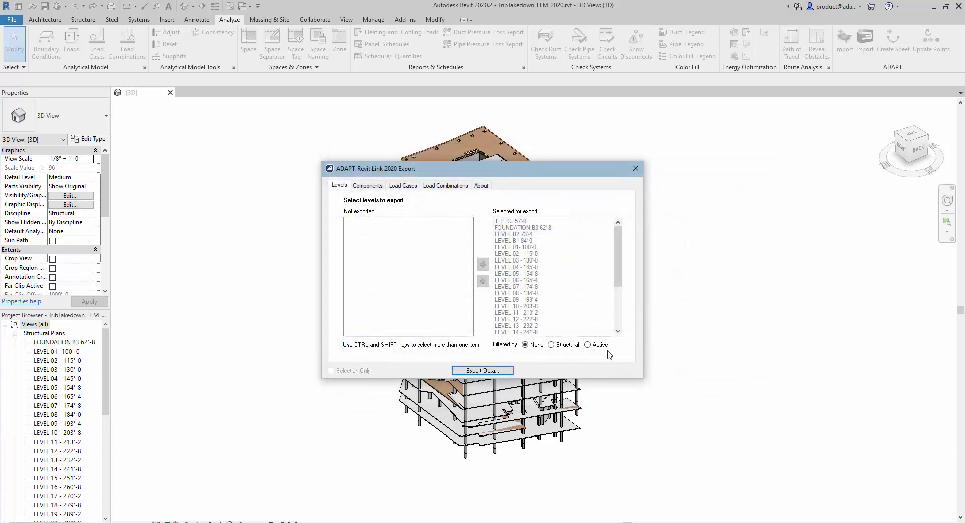
pyautogui.click(501, 297)
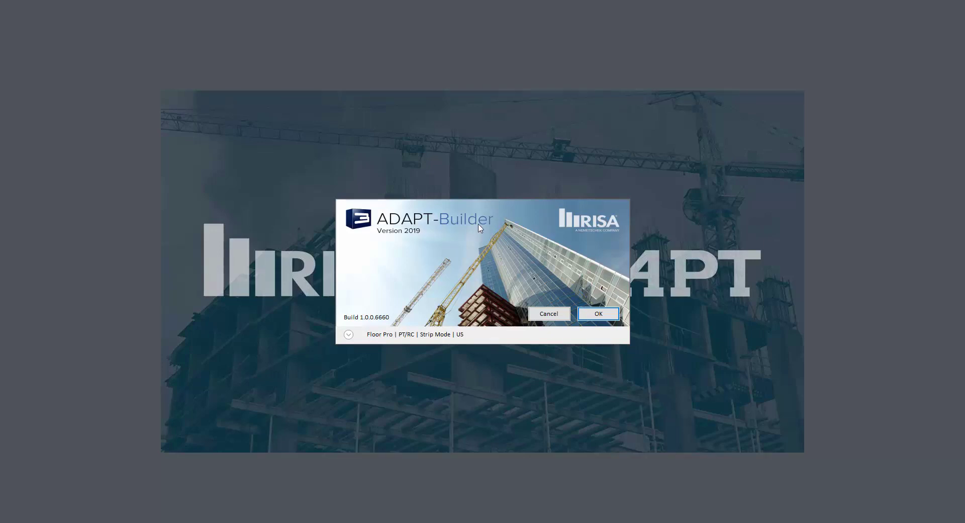
# Step: Switch to ADAPT-Builder and start it with Floor Pro turned off, in PT/RC mode with Strip Mode and US units
pyautogui.click(349, 335)
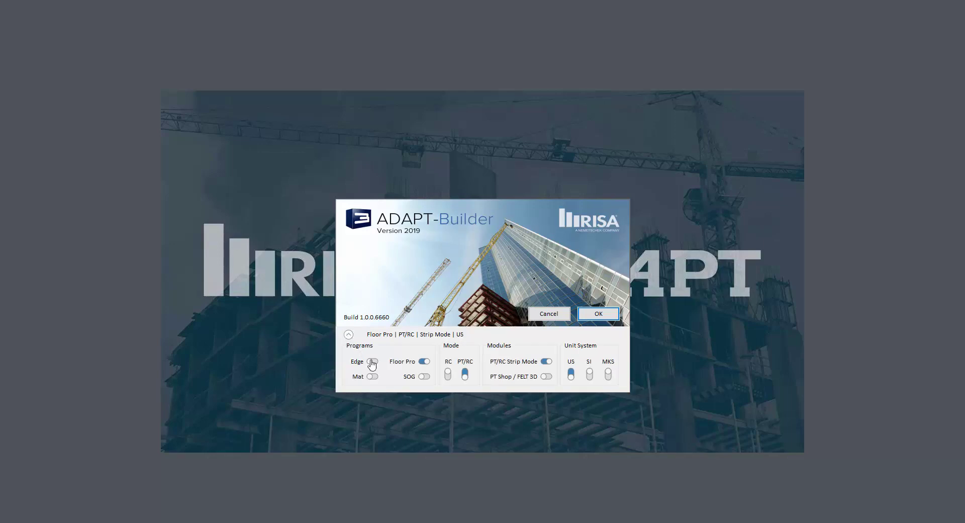
pyautogui.click(423, 363)
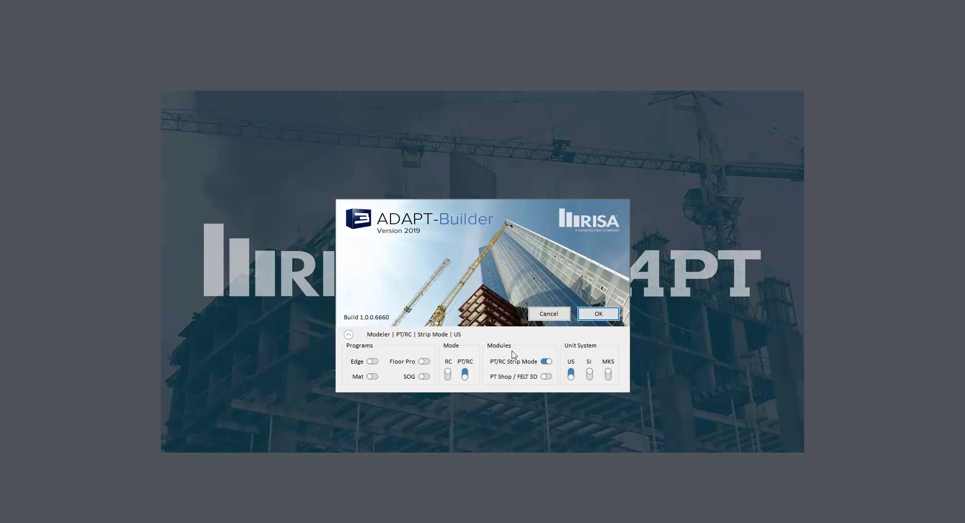
pyautogui.click(594, 315)
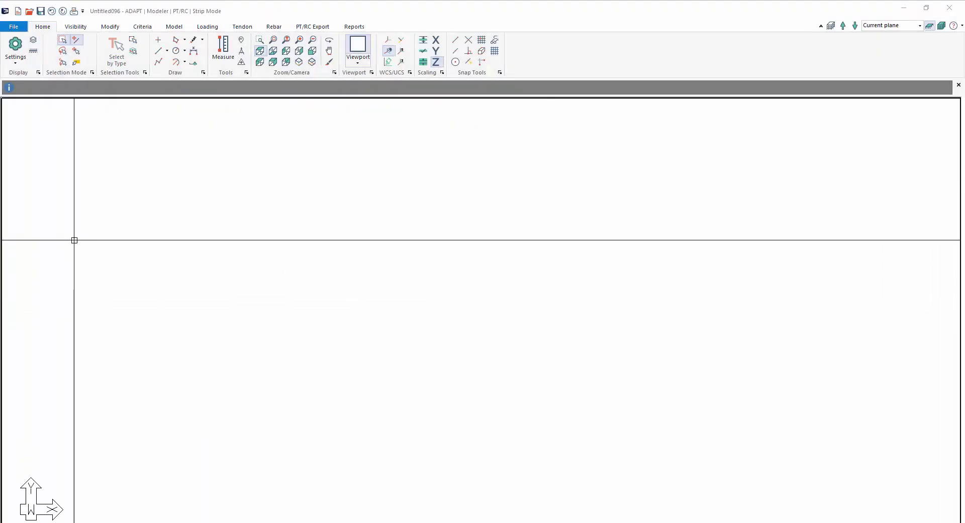
# Step: Choose PTStrip.INP from the Youtube Video Models folder on the Desktop for an INP import
pyautogui.click(13, 28)
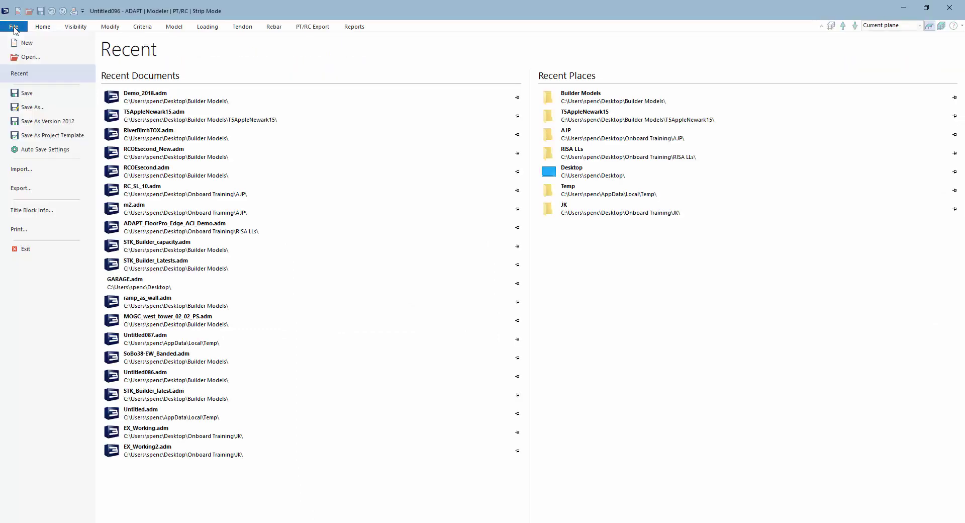
pyautogui.click(21, 169)
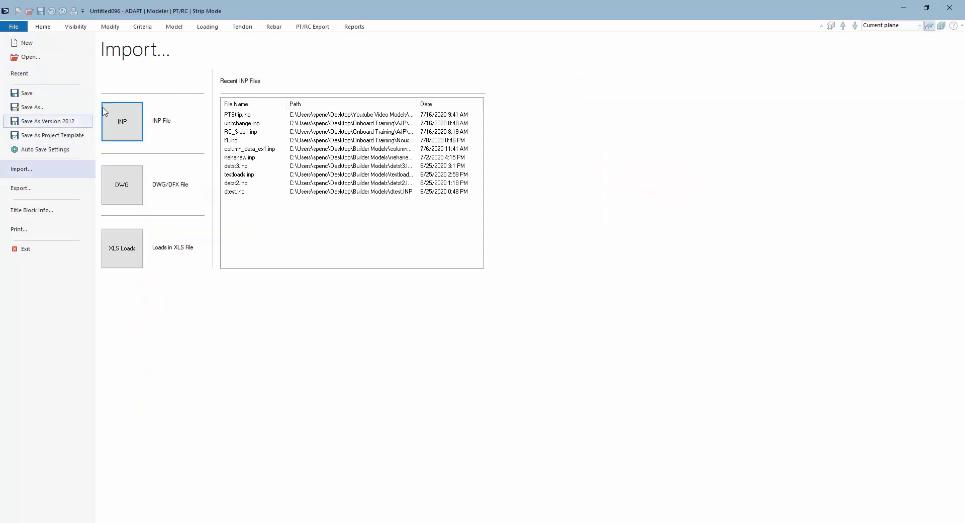
pyautogui.click(116, 115)
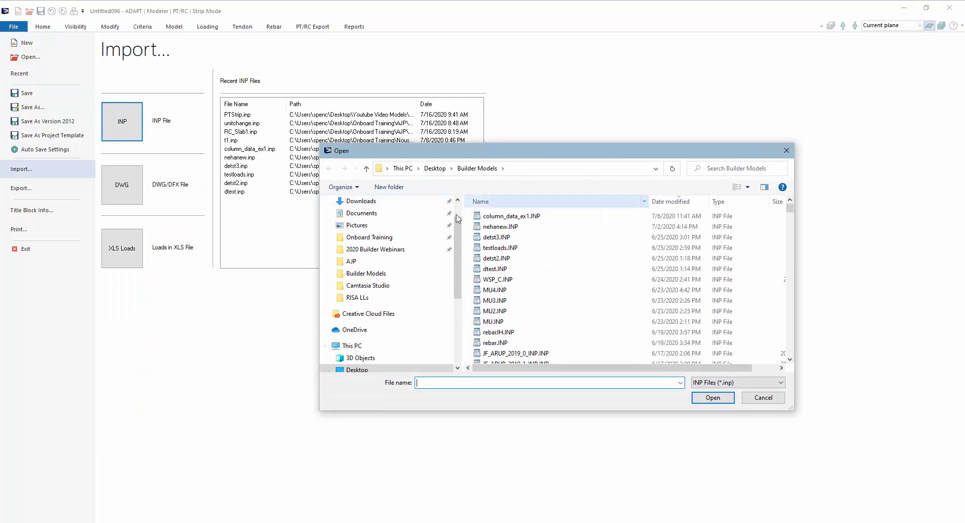
pyautogui.scroll(1, 361, 240)
pyautogui.click(356, 222)
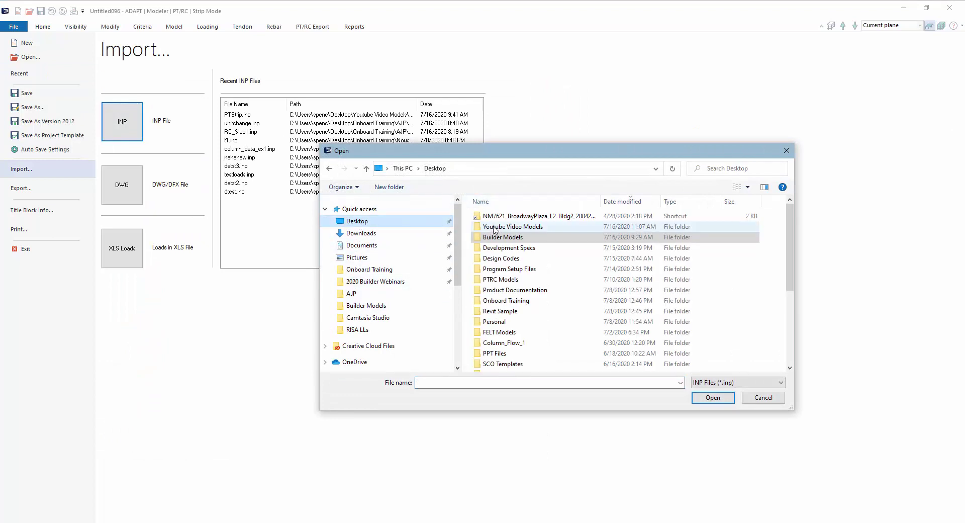
pyautogui.doubleClick(498, 226)
pyautogui.doubleClick(500, 216)
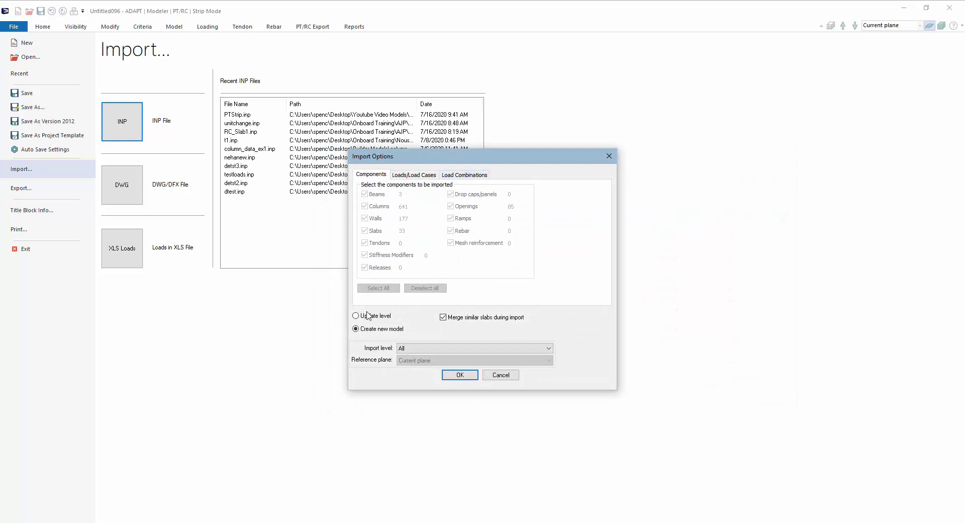
# Step: Review the load case and load combination import options, and import all levels as a new model with similar slabs merged
pyautogui.click(404, 175)
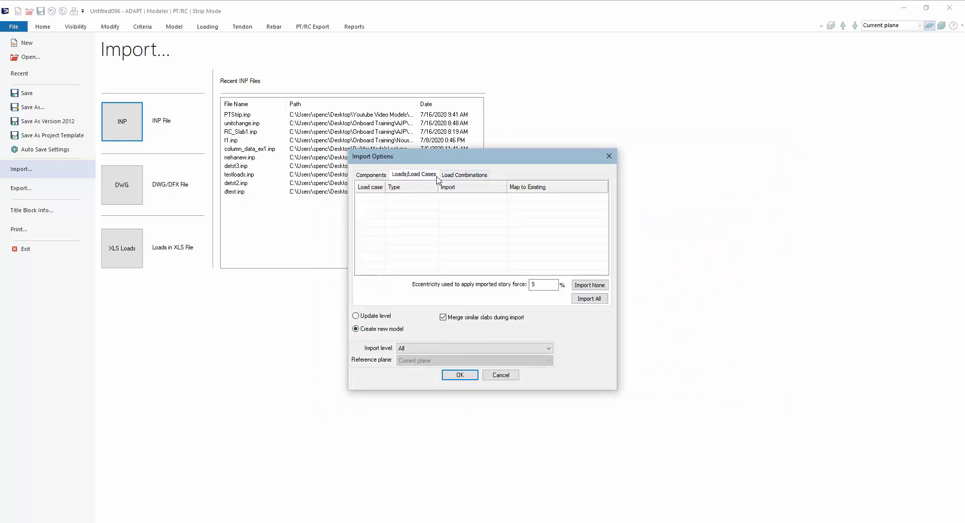
pyautogui.click(457, 176)
pyautogui.click(415, 176)
pyautogui.click(385, 174)
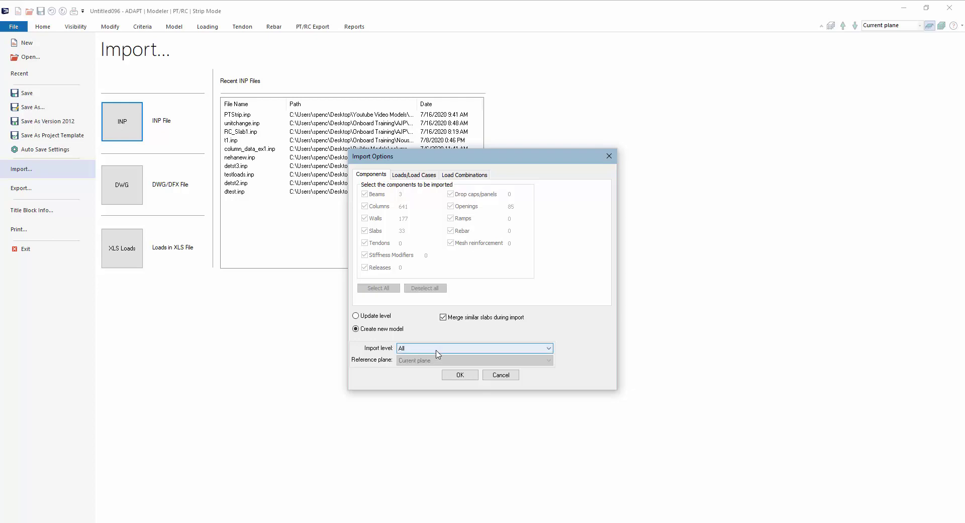
pyautogui.click(459, 375)
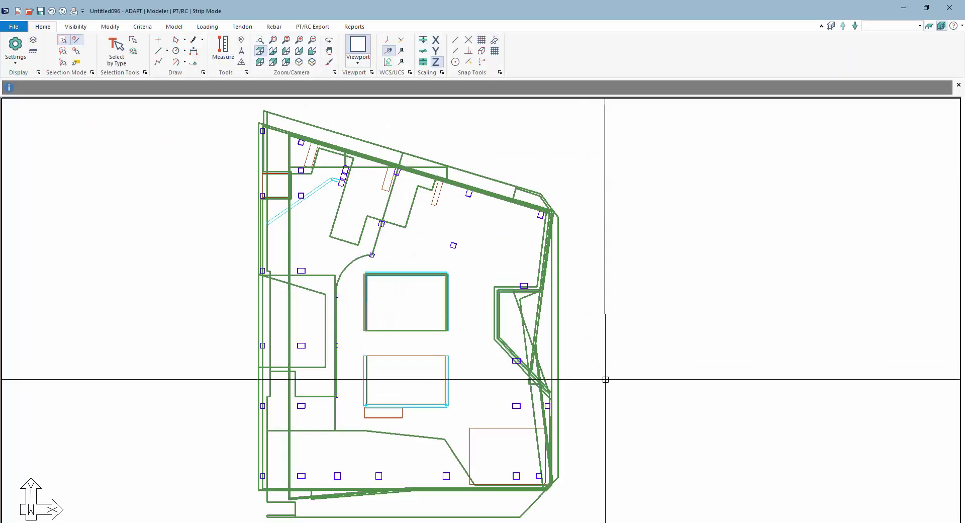
# Step: Render the imported tower as a solid model, inspect it from several sides and close the rendering
pyautogui.moveTo(634, 325); pyautogui.dragTo(670, 322, button='middle')
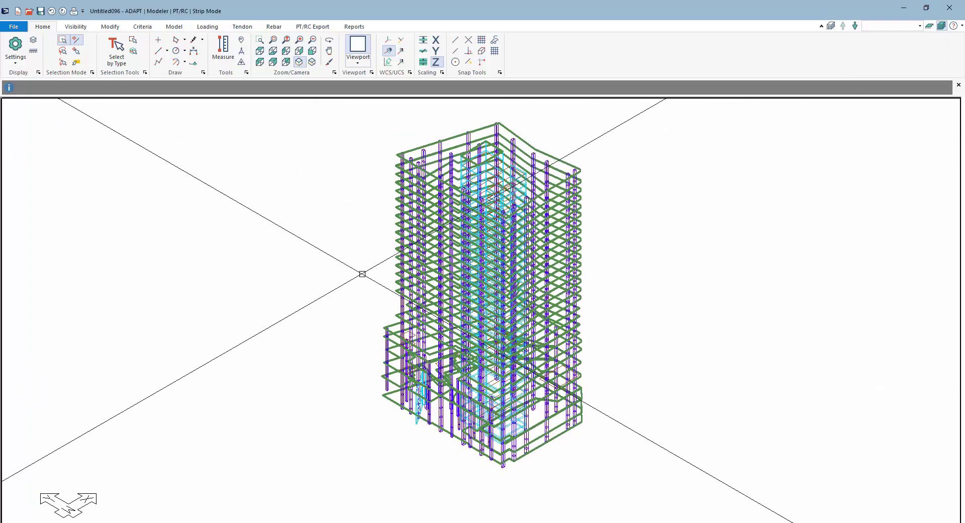
pyautogui.click(77, 28)
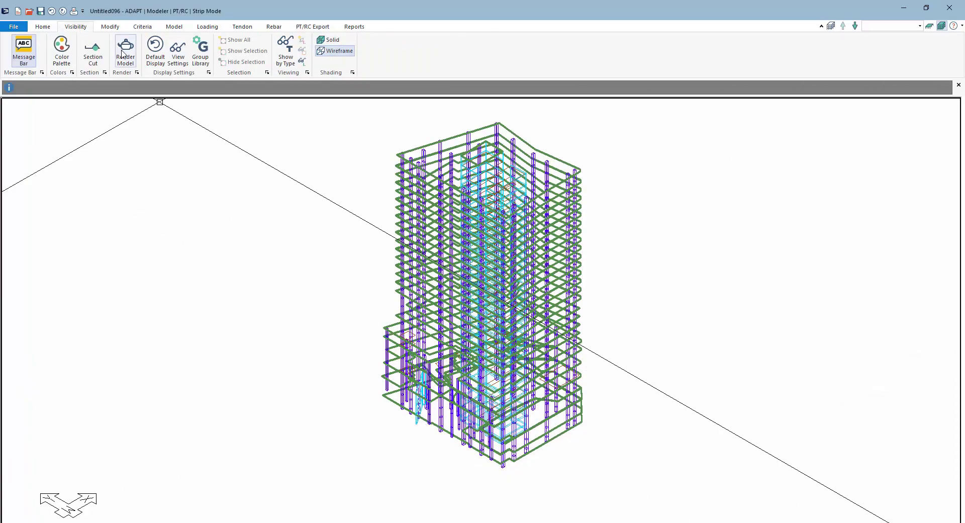
pyautogui.click(125, 50)
pyautogui.moveTo(395, 331); pyautogui.dragTo(563, 328)
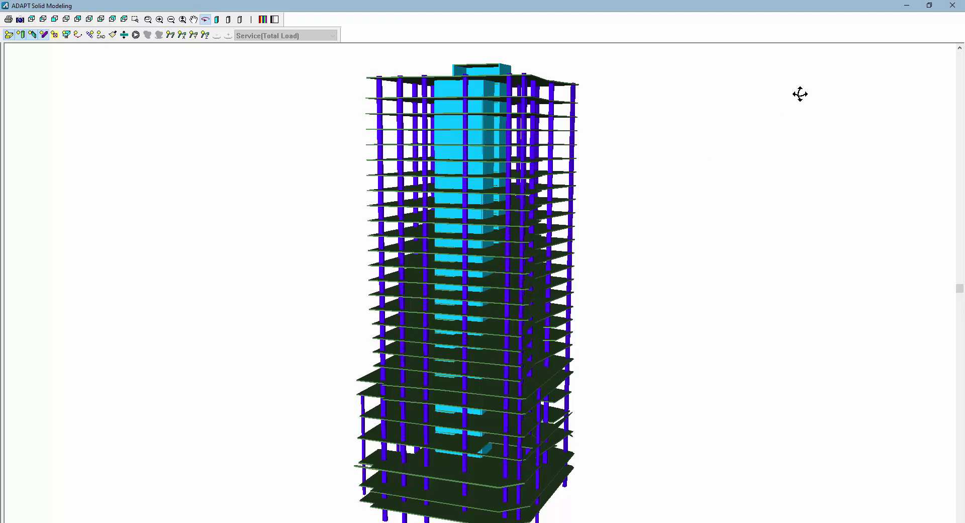
pyautogui.click(953, 7)
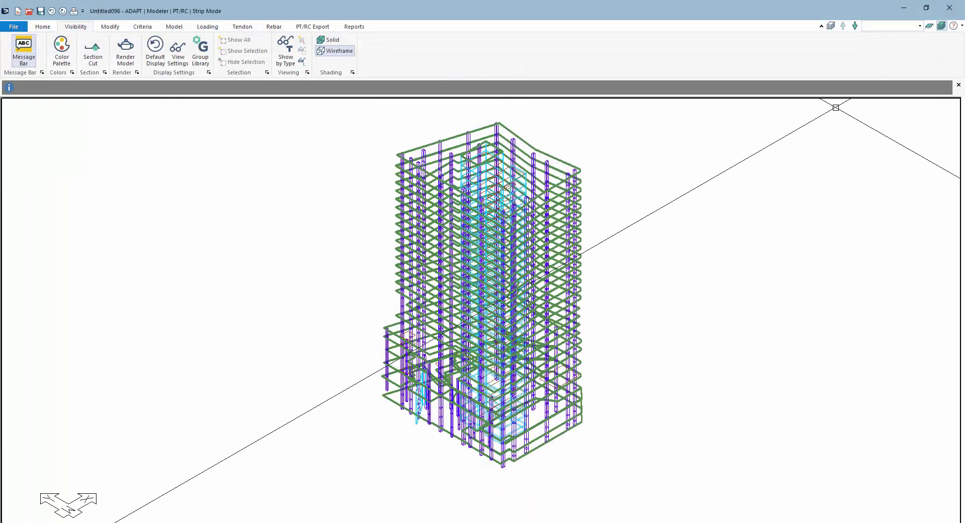
# Step: Switch to single-level display and make LEVEL 10 - 203'-8 the active level
pyautogui.click(929, 26)
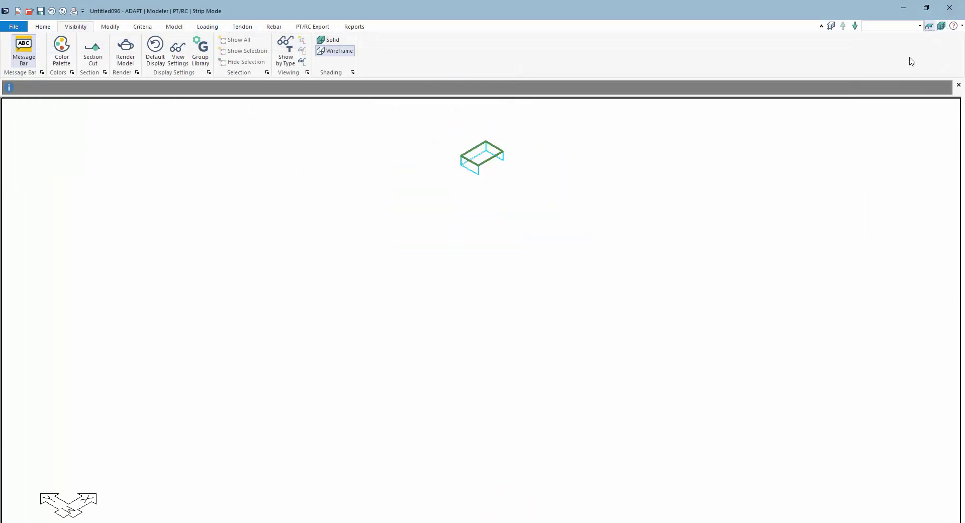
pyautogui.click(920, 26)
pyautogui.scroll(-3, 894, 63)
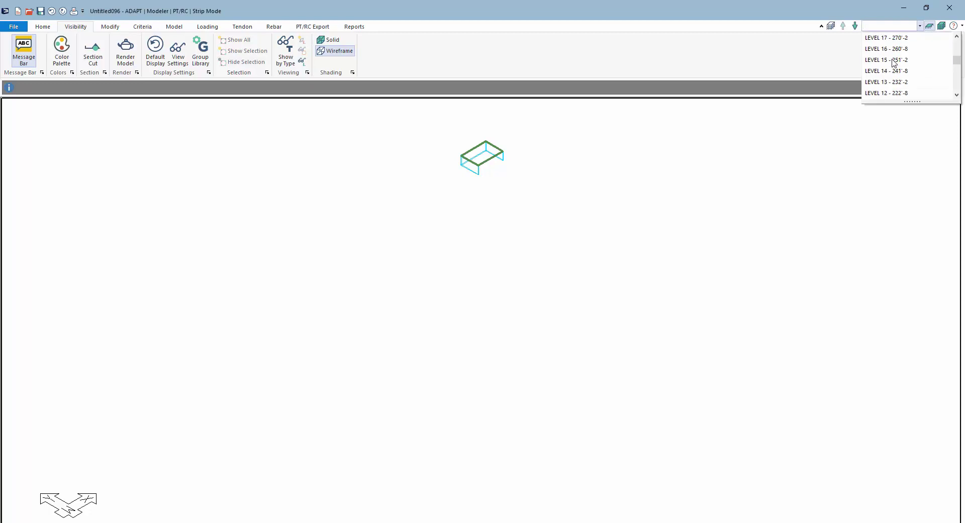
pyautogui.scroll(-2, 893, 67)
pyautogui.click(892, 90)
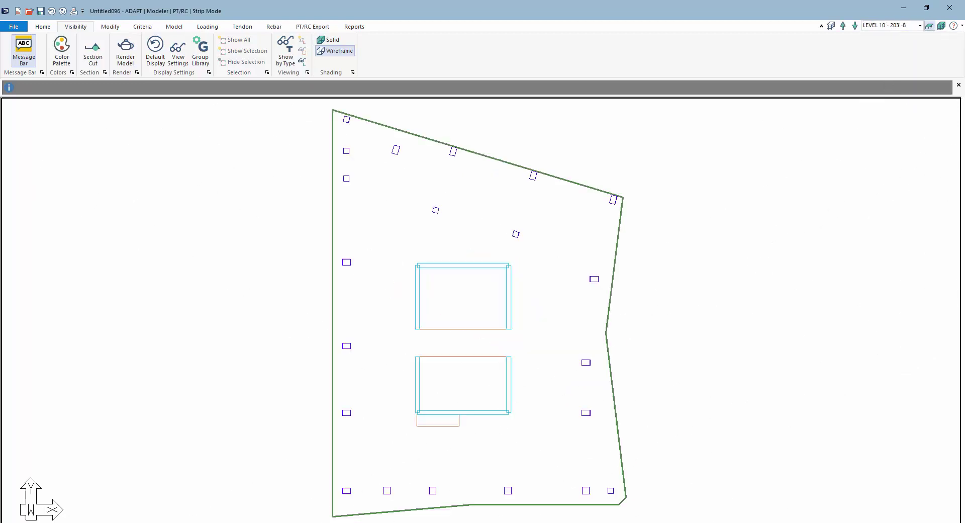
pyautogui.scroll(-2, 497, 351)
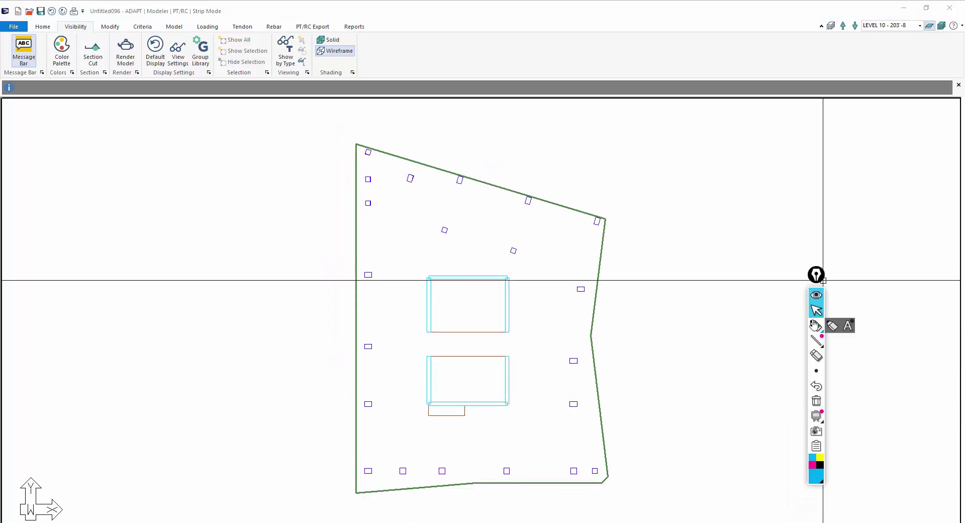
# Step: Mark the intended X-direction support lines through the Level 10 columns and walls with blue freehand annotation strokes
pyautogui.click(832, 326)
pyautogui.moveTo(351, 471); pyautogui.dragTo(613, 473)
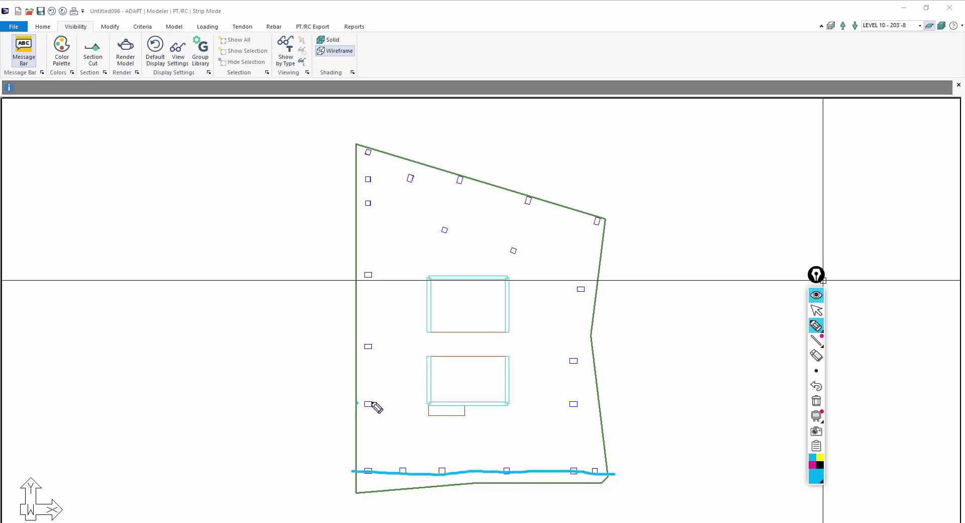
pyautogui.moveTo(388, 402); pyautogui.dragTo(597, 406)
pyautogui.moveTo(350, 342)
pyautogui.mouseDown()
pyautogui.moveTo(434, 358)
pyautogui.moveTo(610, 358)
pyautogui.mouseUp()
pyautogui.moveTo(351, 270); pyautogui.dragTo(598, 292)
pyautogui.moveTo(345, 188)
pyautogui.mouseDown()
pyautogui.moveTo(490, 241)
pyautogui.moveTo(586, 288)
pyautogui.mouseUp()
pyautogui.moveTo(343, 145)
pyautogui.mouseDown()
pyautogui.moveTo(402, 177)
pyautogui.moveTo(464, 181)
pyautogui.moveTo(629, 228)
pyautogui.mouseUp()
pyautogui.moveTo(406, 179); pyautogui.dragTo(343, 179)
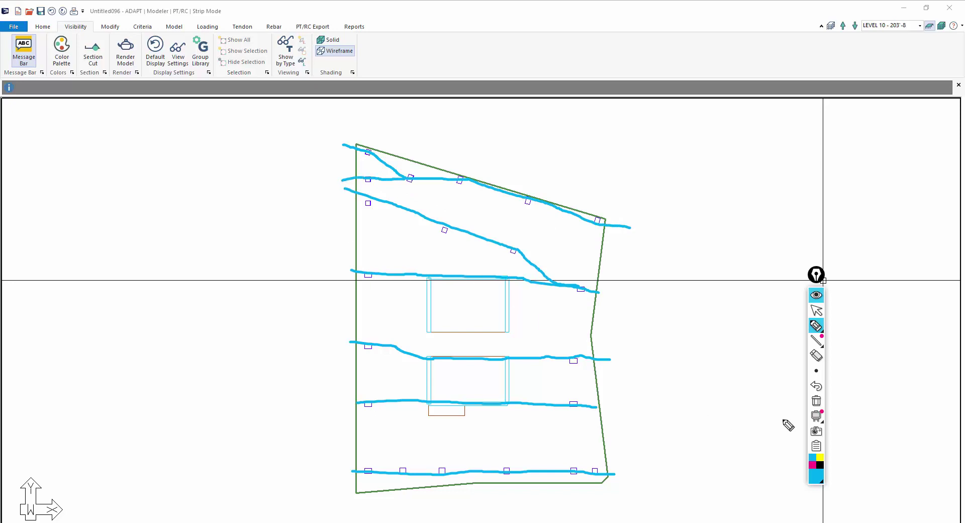
# Step: Mark the intended Y-direction support lines through the columns and walls in magenta, and clear all annotations after reviewing the layout
pyautogui.click(812, 465)
pyautogui.moveTo(368, 139)
pyautogui.mouseDown()
pyautogui.moveTo(358, 416)
pyautogui.moveTo(377, 519)
pyautogui.mouseUp()
pyautogui.moveTo(446, 485)
pyautogui.mouseDown()
pyautogui.moveTo(426, 435)
pyautogui.moveTo(426, 270)
pyautogui.moveTo(467, 147)
pyautogui.mouseUp()
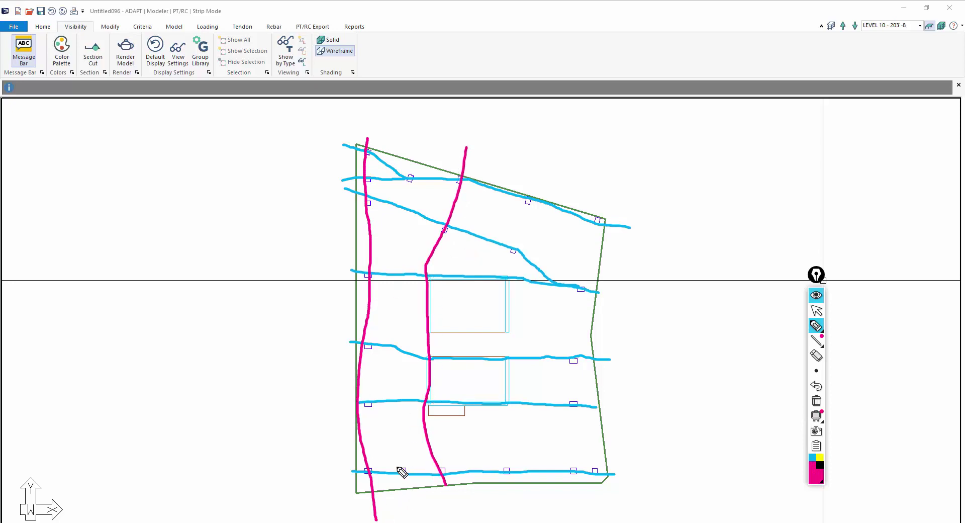
pyautogui.moveTo(371, 415)
pyautogui.mouseDown()
pyautogui.moveTo(400, 461)
pyautogui.moveTo(406, 497)
pyautogui.mouseUp()
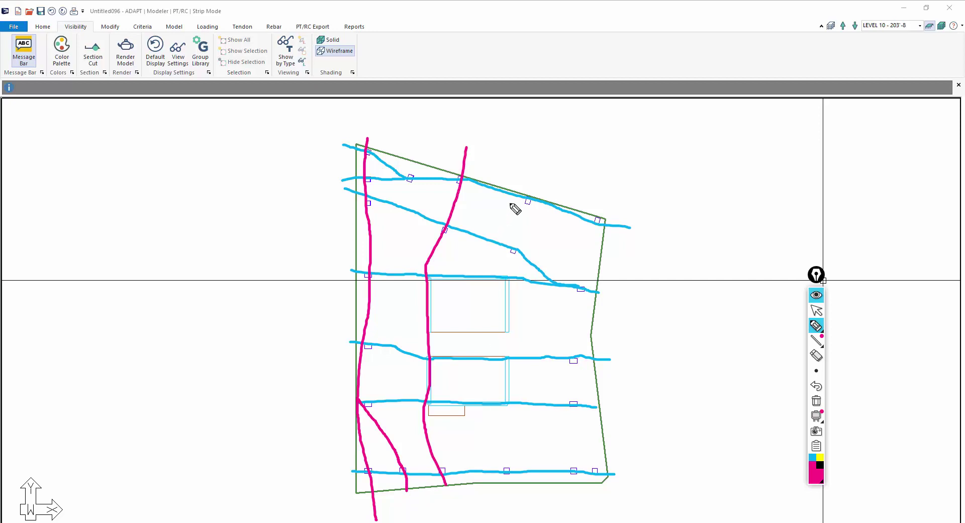
pyautogui.moveTo(530, 189)
pyautogui.mouseDown()
pyautogui.moveTo(508, 273)
pyautogui.moveTo(504, 485)
pyautogui.mouseUp()
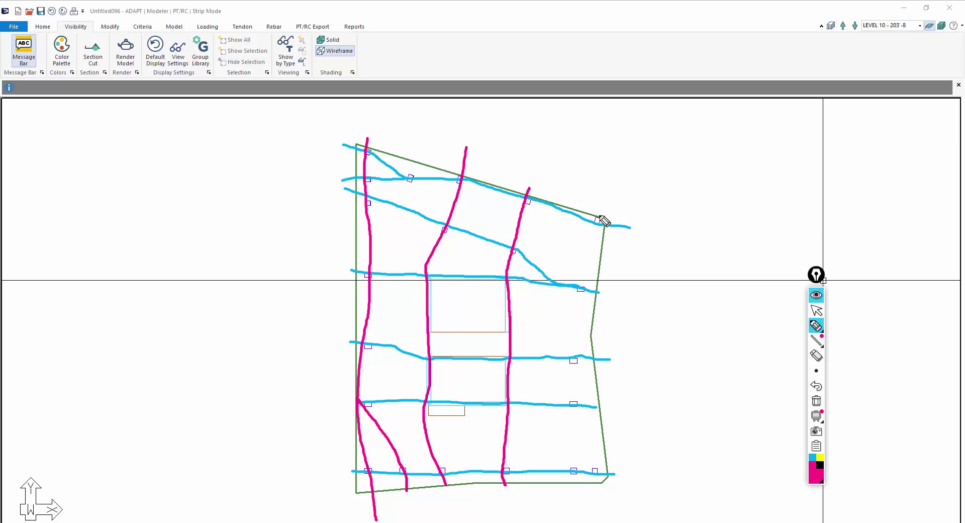
pyautogui.moveTo(600, 215)
pyautogui.mouseDown()
pyautogui.moveTo(575, 365)
pyautogui.moveTo(575, 417)
pyautogui.moveTo(597, 473)
pyautogui.mouseUp()
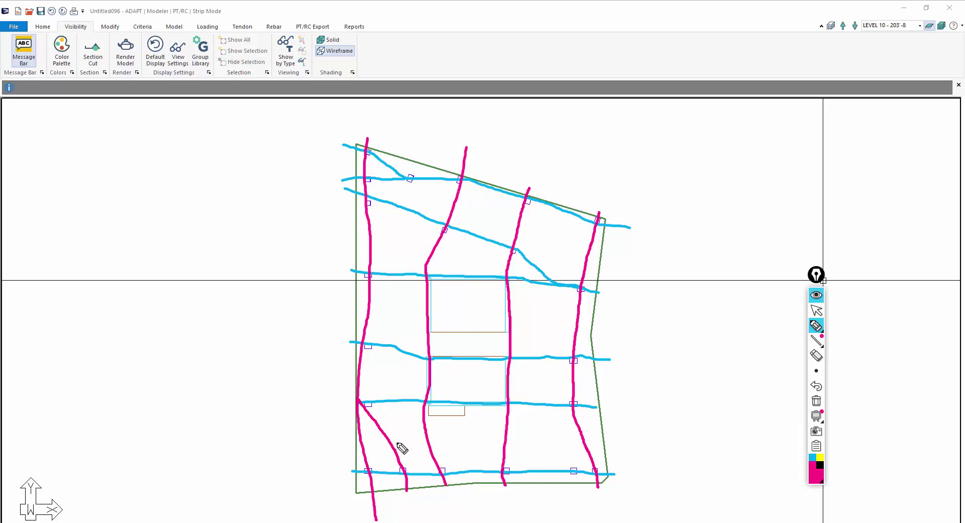
pyautogui.click(816, 400)
pyautogui.click(817, 310)
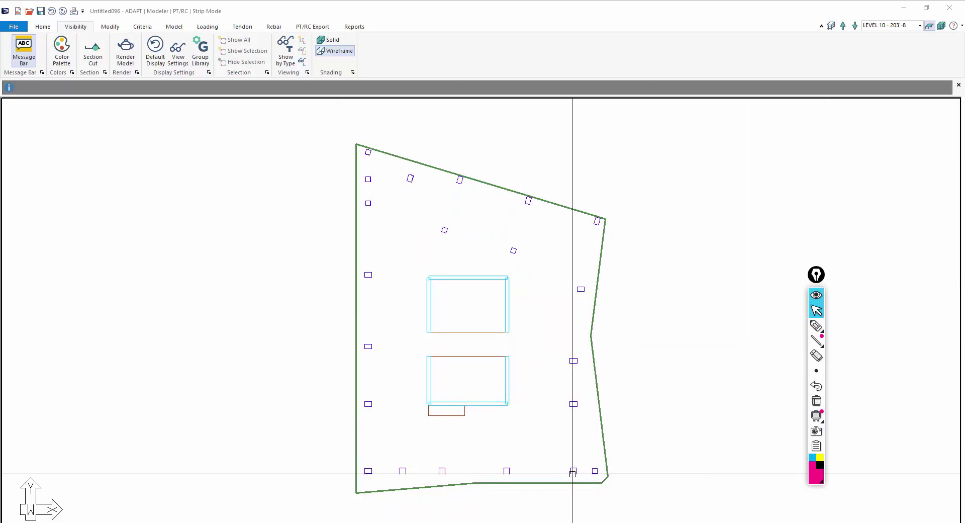
# Step: Create an X-direction support line through the lowest row of columns, running from the left slab edge to the right slab edge
pyautogui.moveTo(540, 444); pyautogui.dragTo(526, 407, button='middle')
pyautogui.click(306, 29)
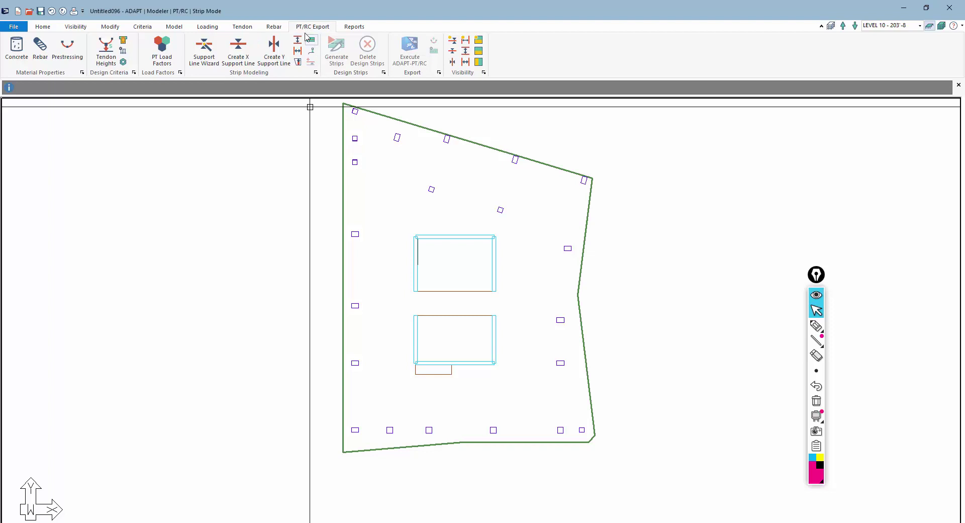
pyautogui.click(238, 50)
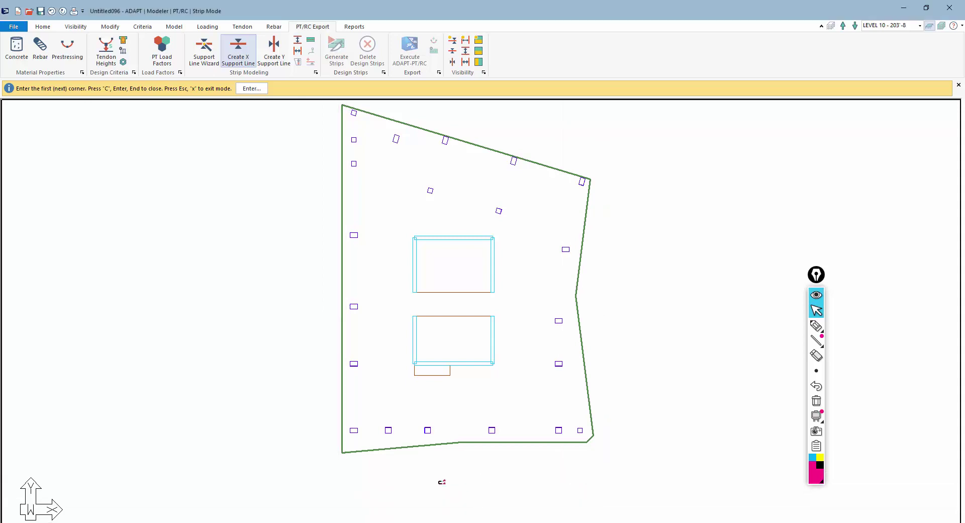
pyautogui.click(342, 431)
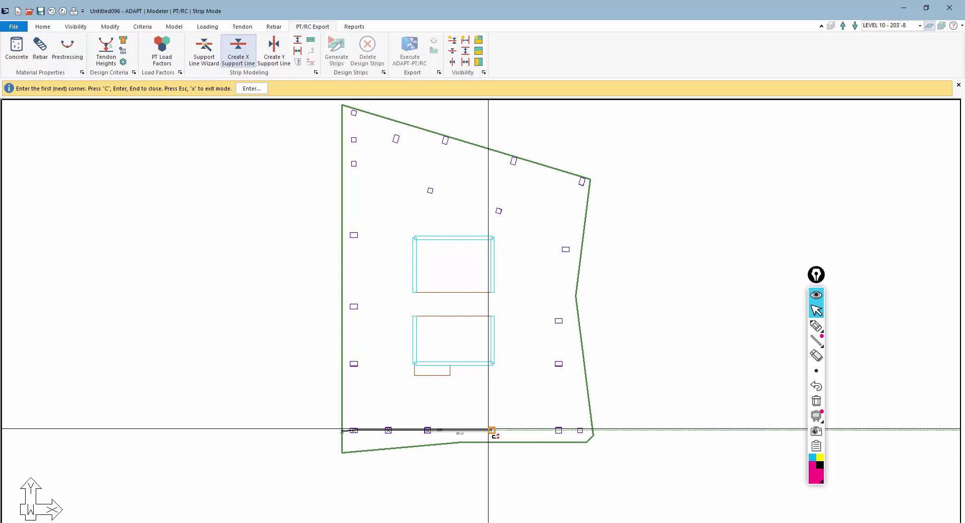
pyautogui.click(590, 431)
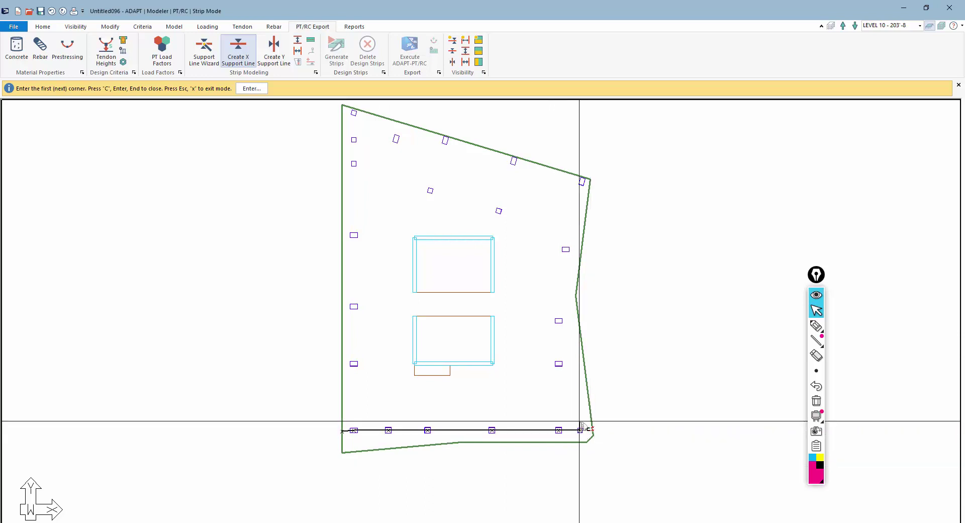
# Step: Finish the X-direction support line through the lowest column row and adjust its left end point at the slab edge
pyautogui.press('Escape')
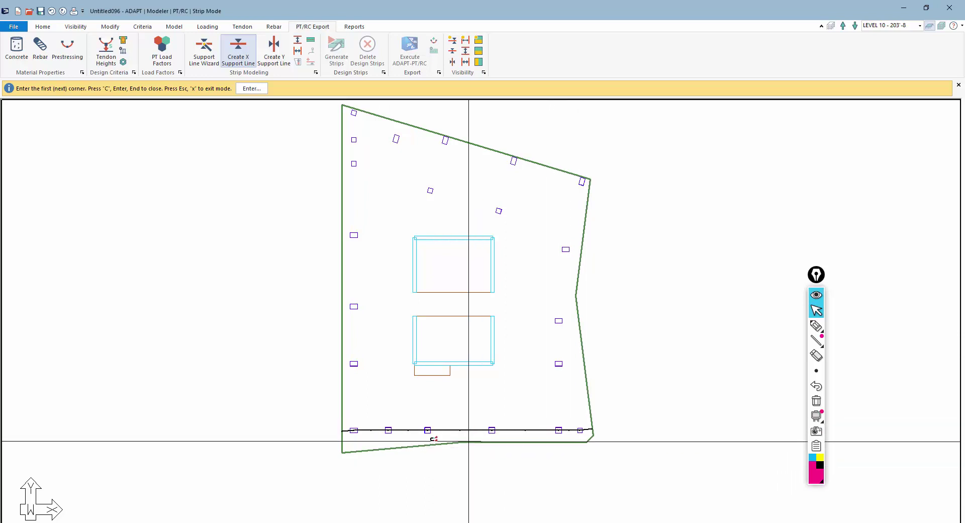
pyautogui.press('Return')
pyautogui.moveTo(362, 453); pyautogui.dragTo(469, 416, button='middle')
pyautogui.scroll(3, 452, 410)
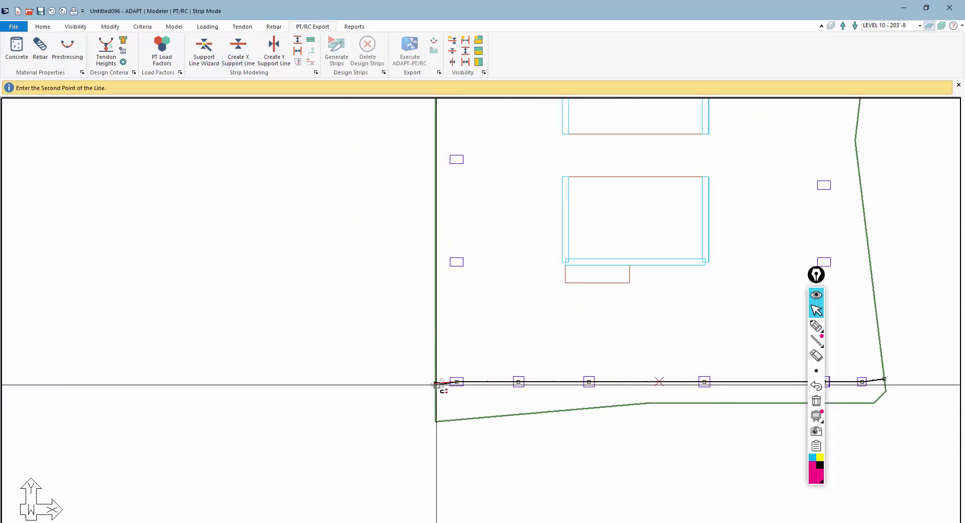
pyautogui.scroll(-2, 322, 395)
pyautogui.scroll(-1, 312, 396)
pyautogui.moveTo(463, 438); pyautogui.dragTo(498, 472, button='middle')
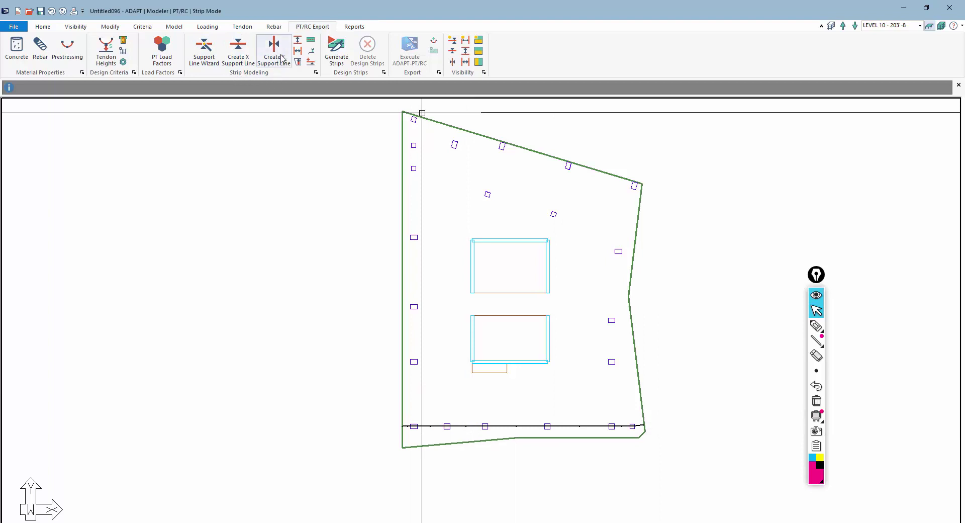
# Step: Draw an X-direction splitter just above the support line, extending past both slab edges, and generate the design strips
pyautogui.click(297, 42)
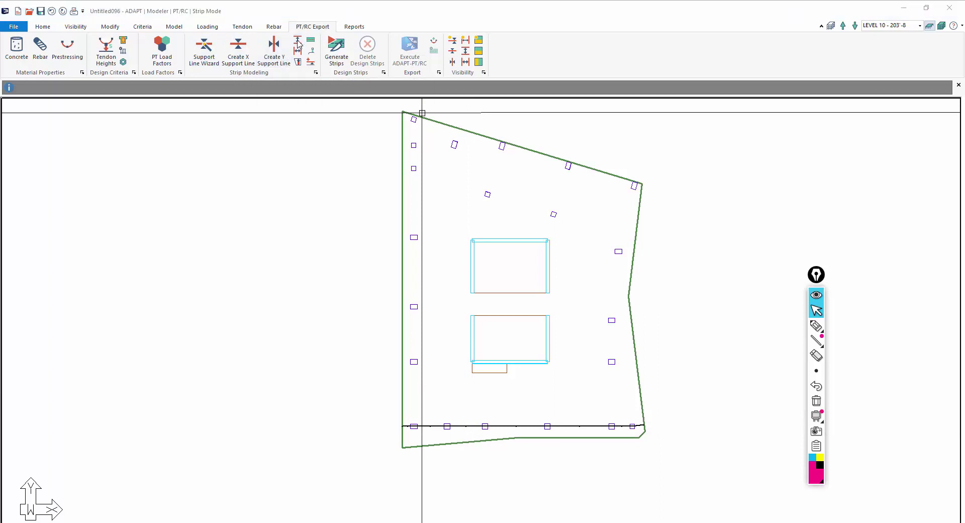
pyautogui.click(389, 395)
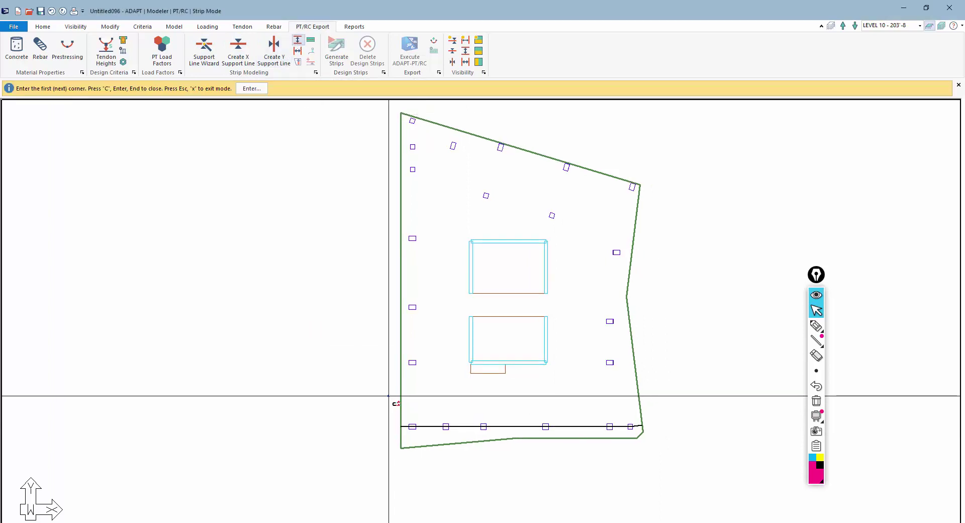
pyautogui.click(654, 395)
pyautogui.press('Return')
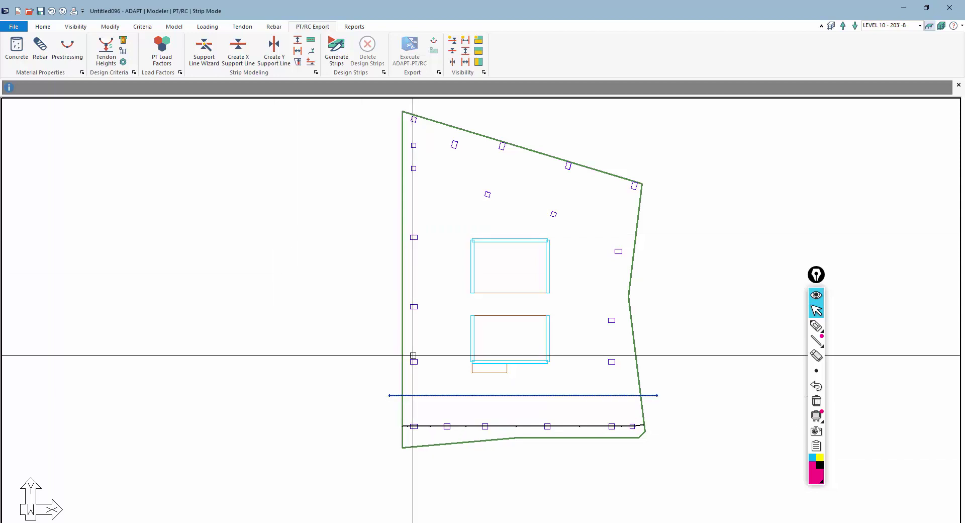
pyautogui.click(405, 395)
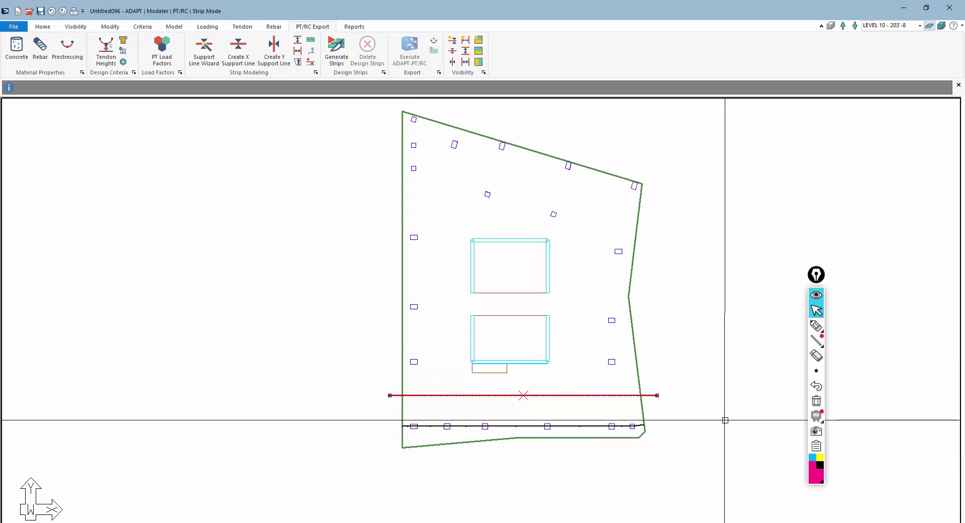
pyautogui.click(721, 372)
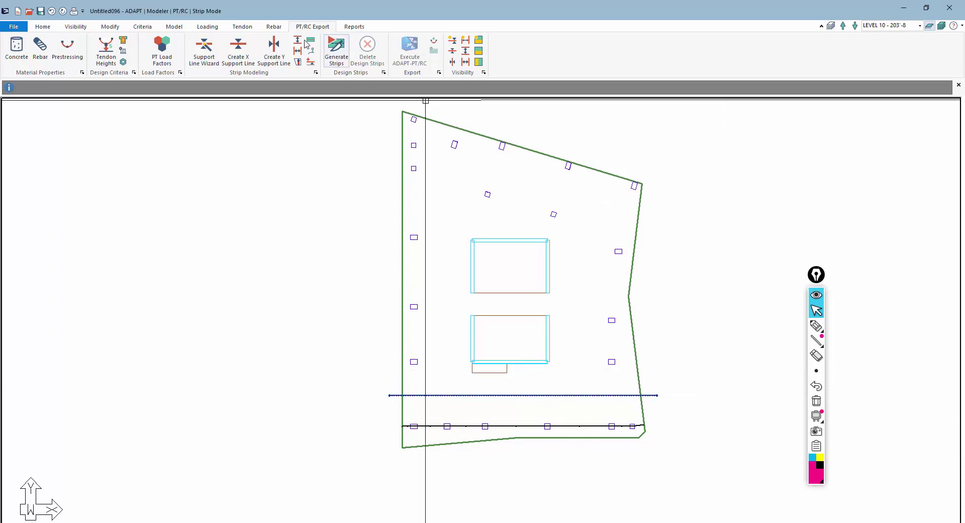
pyautogui.click(344, 51)
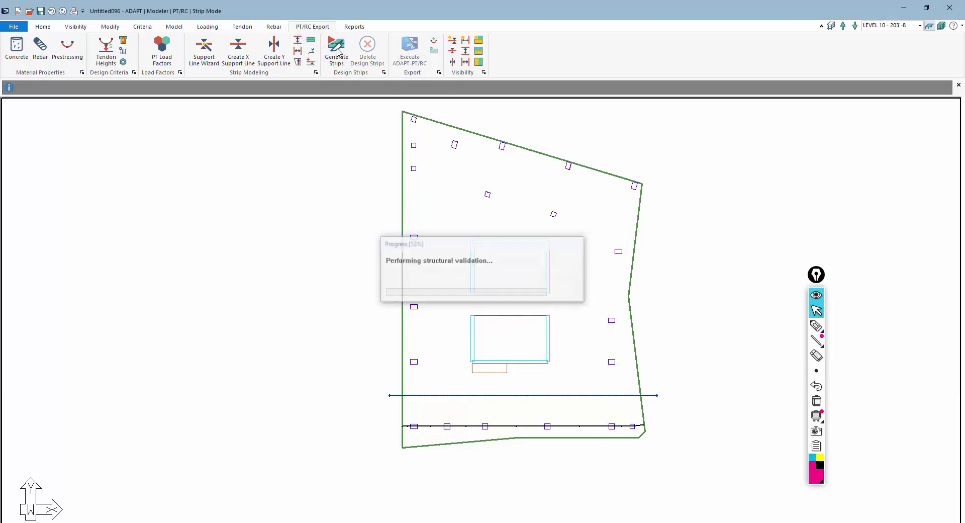
pyautogui.click(522, 300)
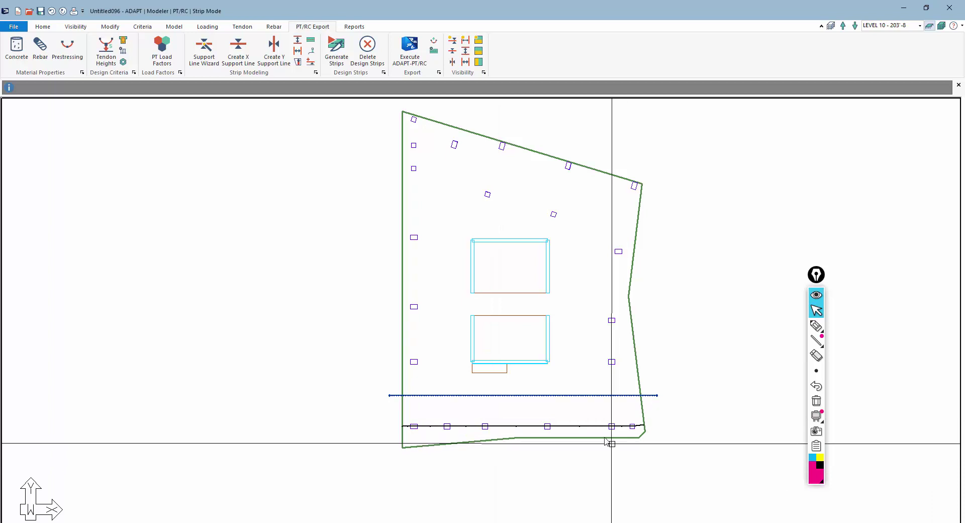
# Step: Open the lowest support line's properties and view its generated design strip as a 3D solid model in an isometric-like orientation
pyautogui.doubleClick(499, 425)
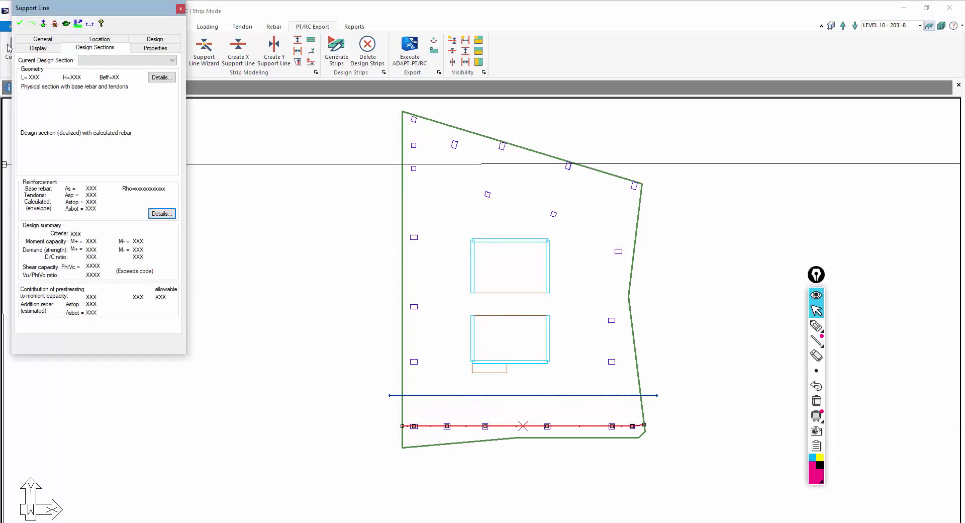
pyautogui.click(66, 24)
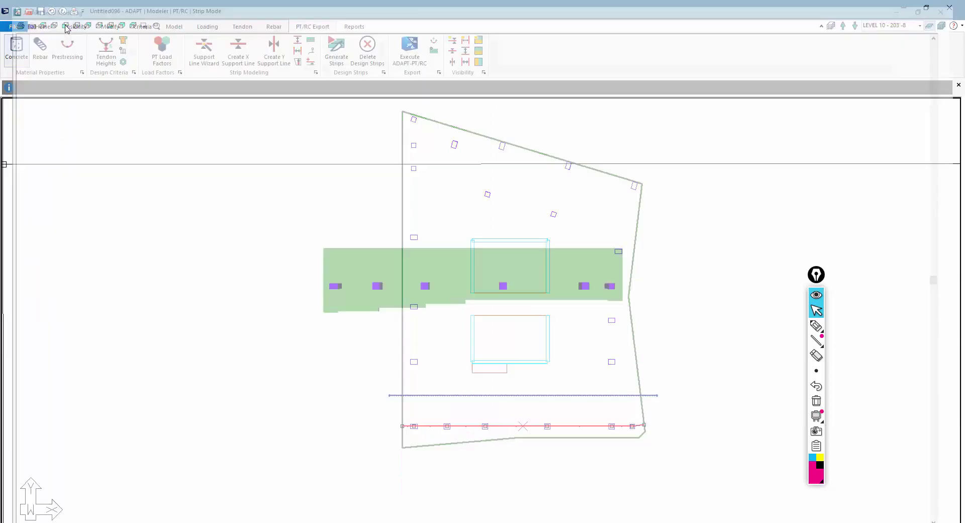
pyautogui.moveTo(345, 336); pyautogui.dragTo(610, 314)
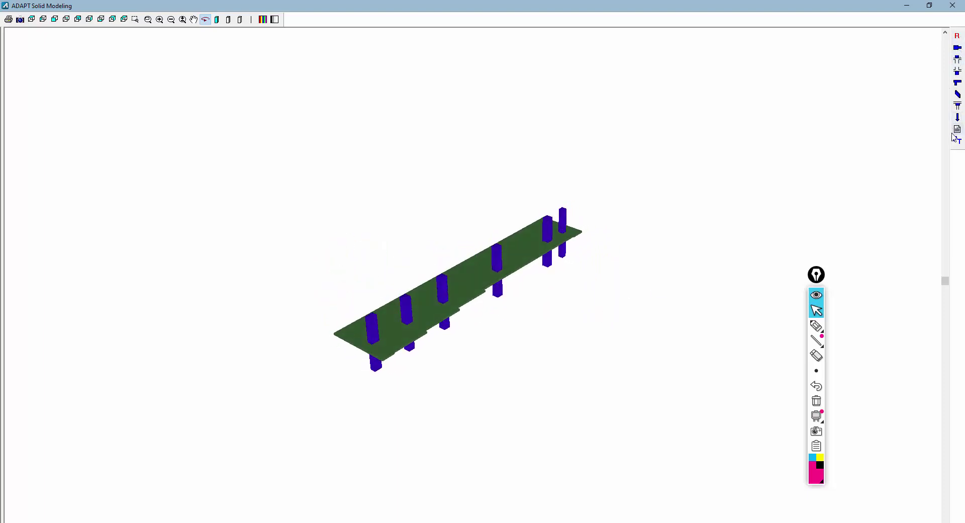
# Step: Examine the strip's idealized spans 1 to 4 in the slab span table, with their tributary widths and thicknesses, and close the solid model
pyautogui.click(957, 58)
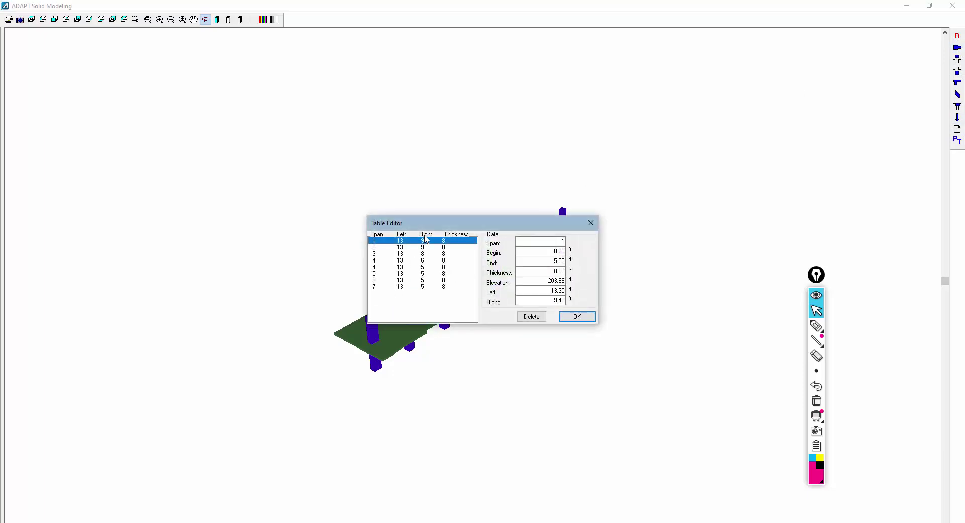
pyautogui.moveTo(453, 222); pyautogui.dragTo(629, 165)
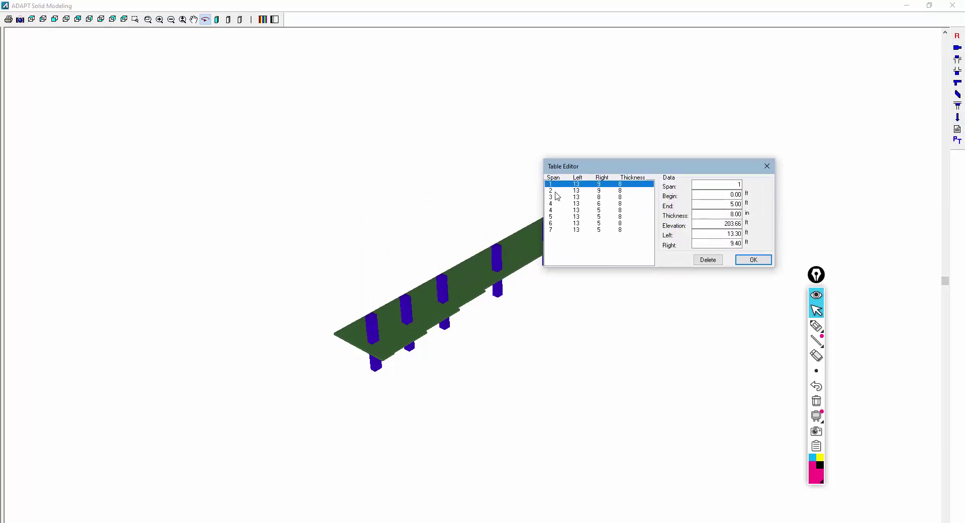
pyautogui.click(555, 192)
pyautogui.click(553, 197)
pyautogui.click(553, 204)
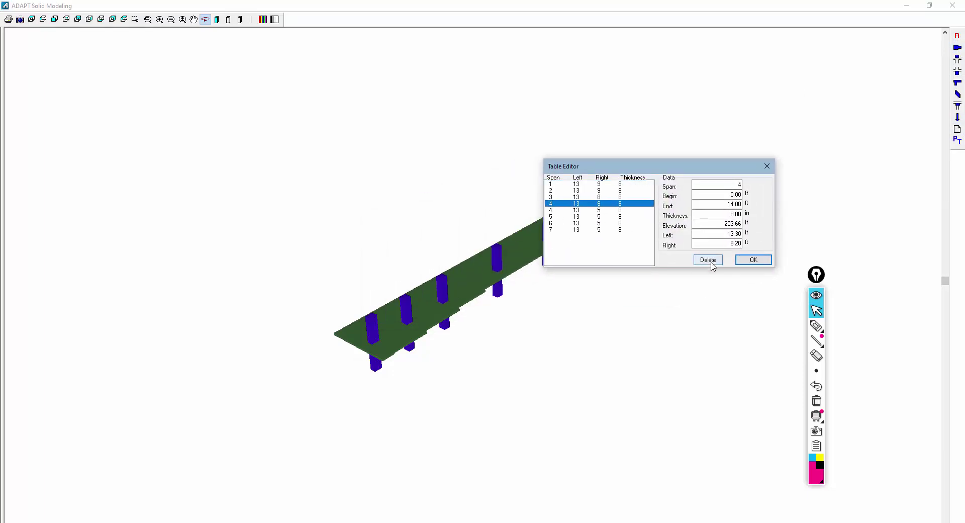
pyautogui.click(767, 166)
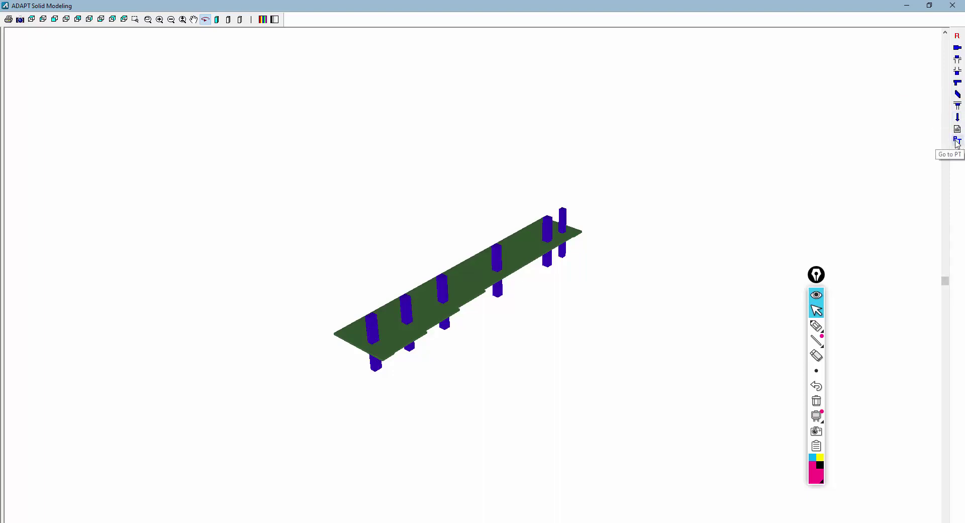
pyautogui.click(952, 5)
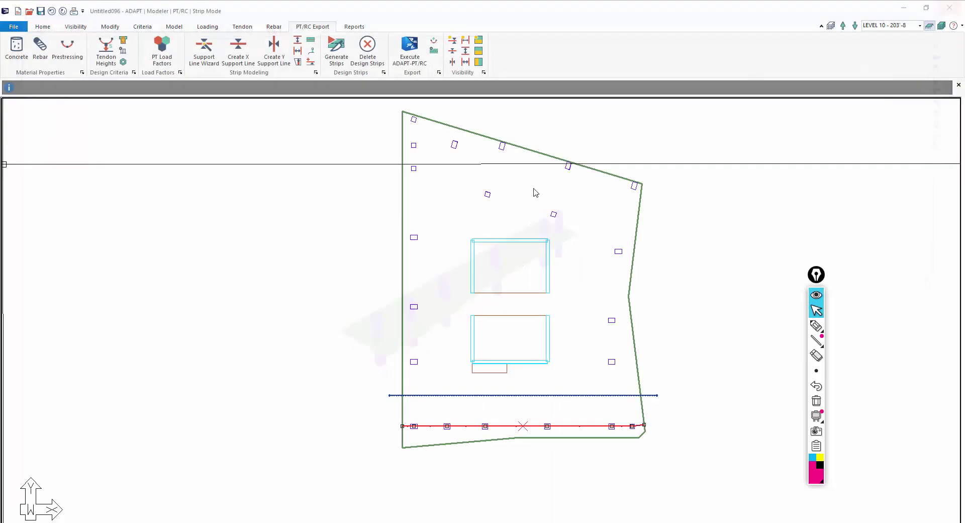
# Step: Review the two-way slab design criteria for tendon heights, reinforcement, analysis options, allowable stresses and cover, plus the live load skipping and reduction settings
pyautogui.moveTo(371, 321); pyautogui.dragTo(355, 266, button='middle')
pyautogui.scroll(-1, 427, 399)
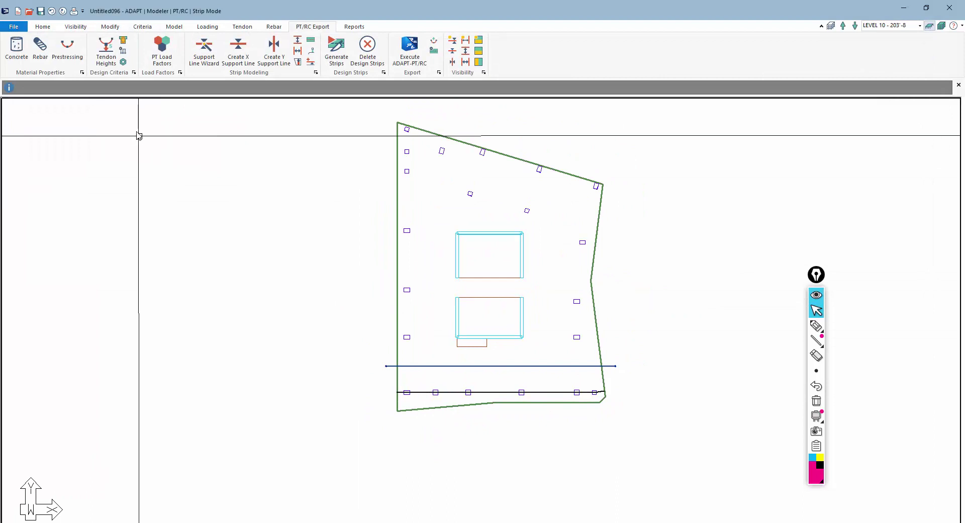
pyautogui.click(109, 56)
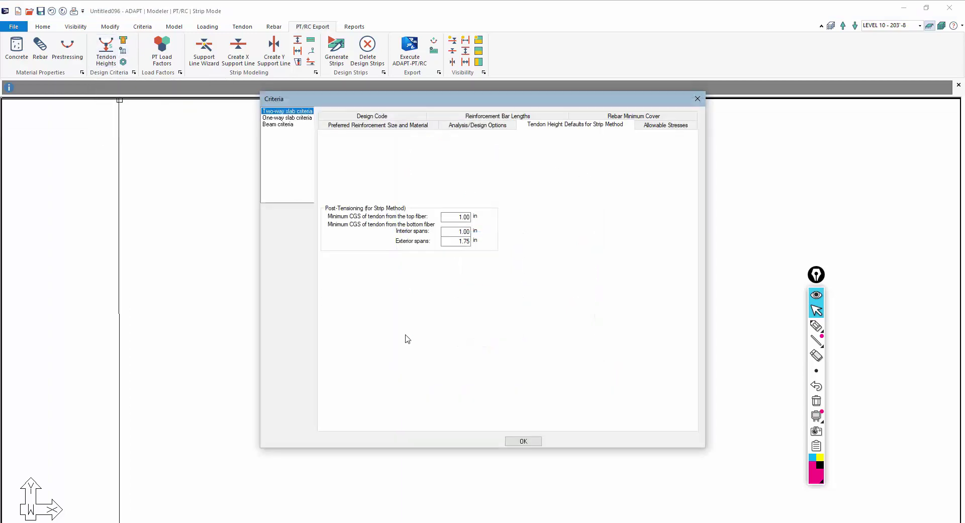
pyautogui.click(370, 126)
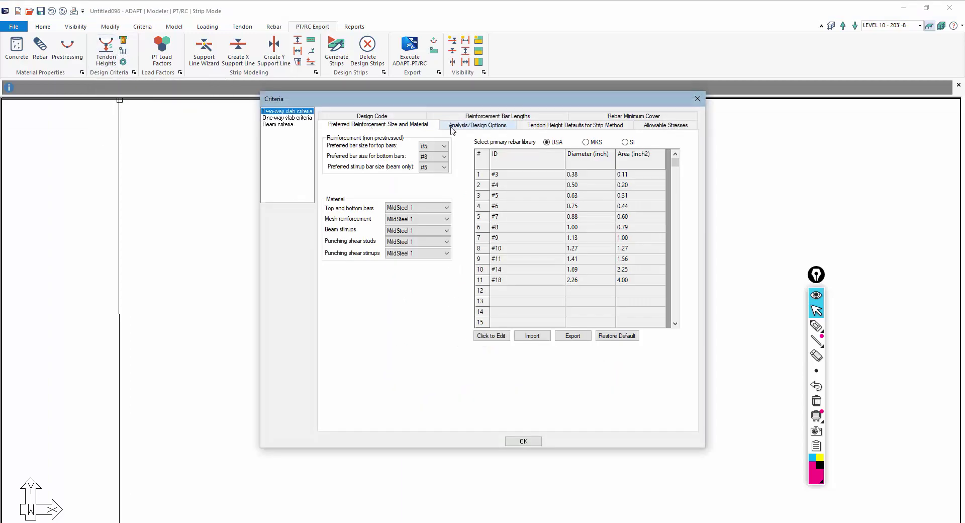
pyautogui.click(454, 129)
pyautogui.click(620, 128)
pyautogui.click(653, 129)
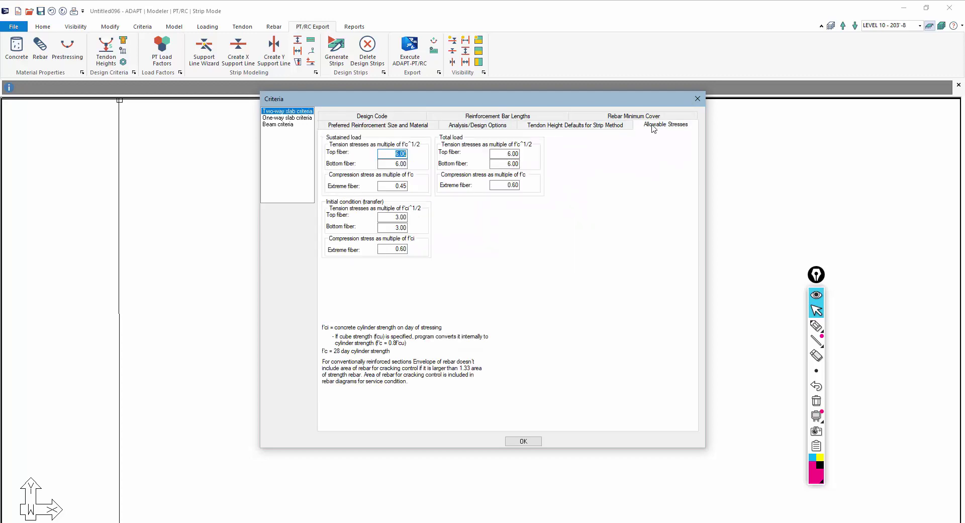
pyautogui.click(633, 116)
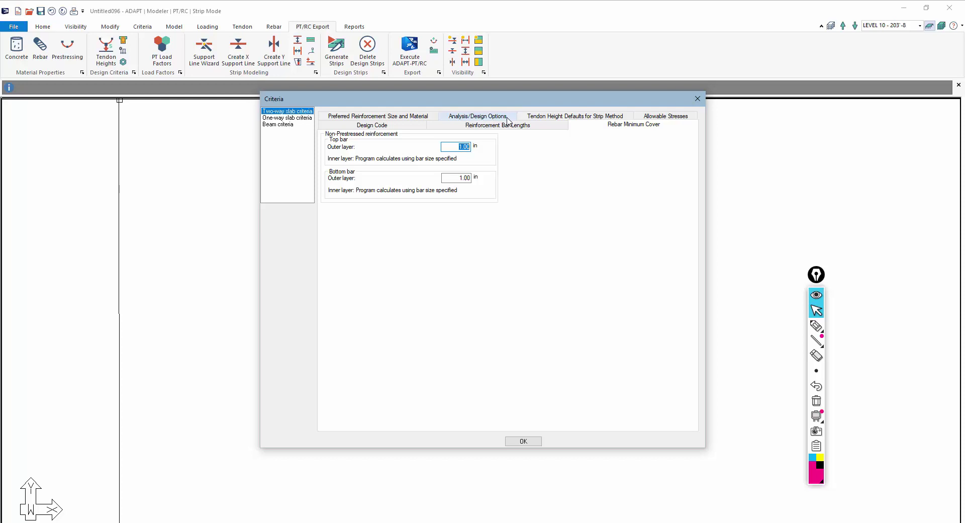
pyautogui.click(697, 99)
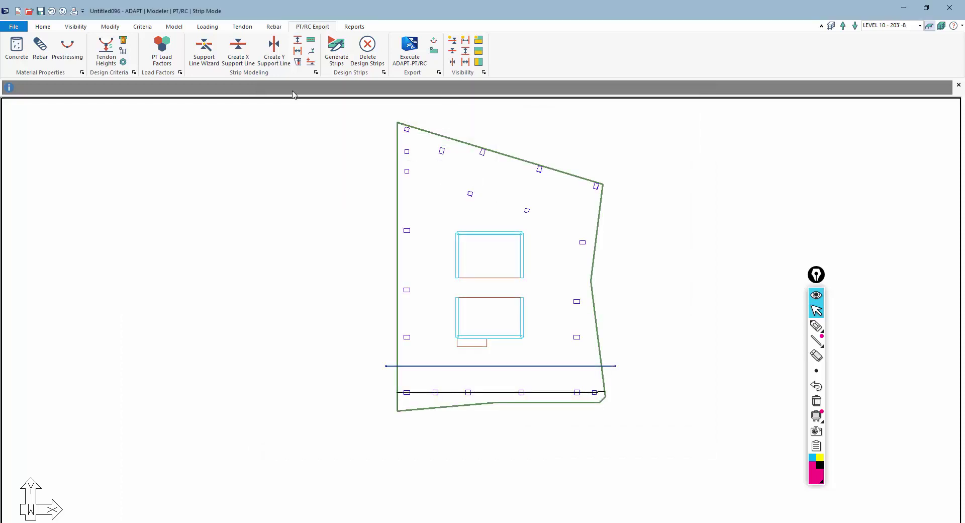
pyautogui.click(123, 61)
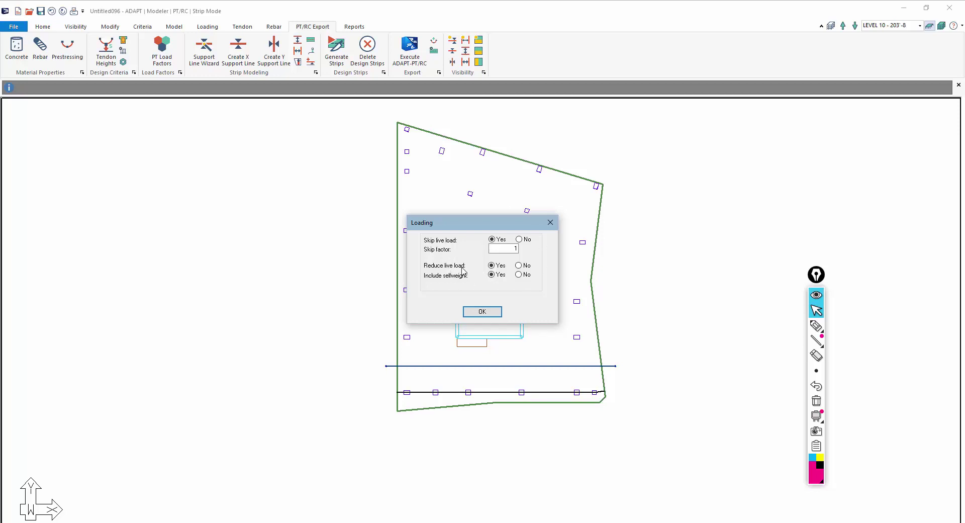
pyautogui.click(550, 222)
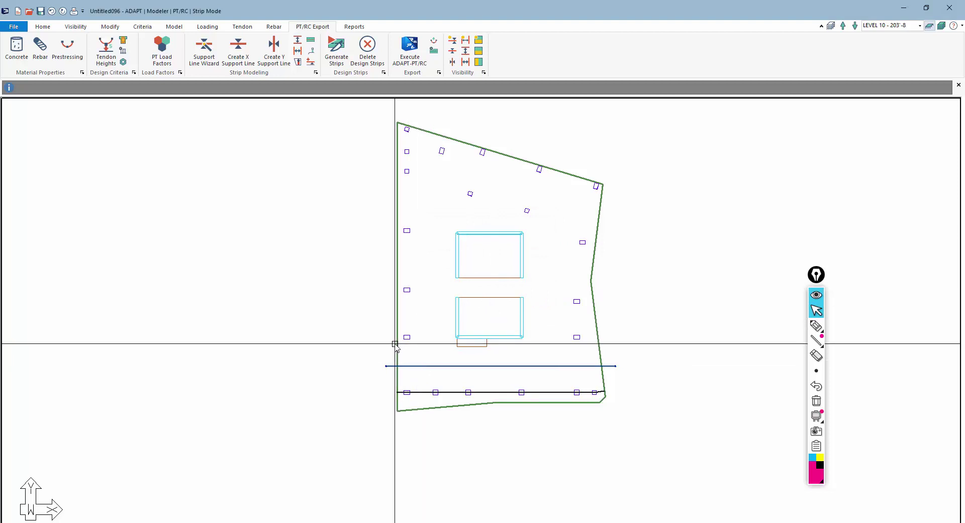
# Step: Select the Level 10 slab and create a dead load patch load over it with the Patch Load Wizard
pyautogui.click(396, 344)
pyautogui.scroll(-2, 395, 343)
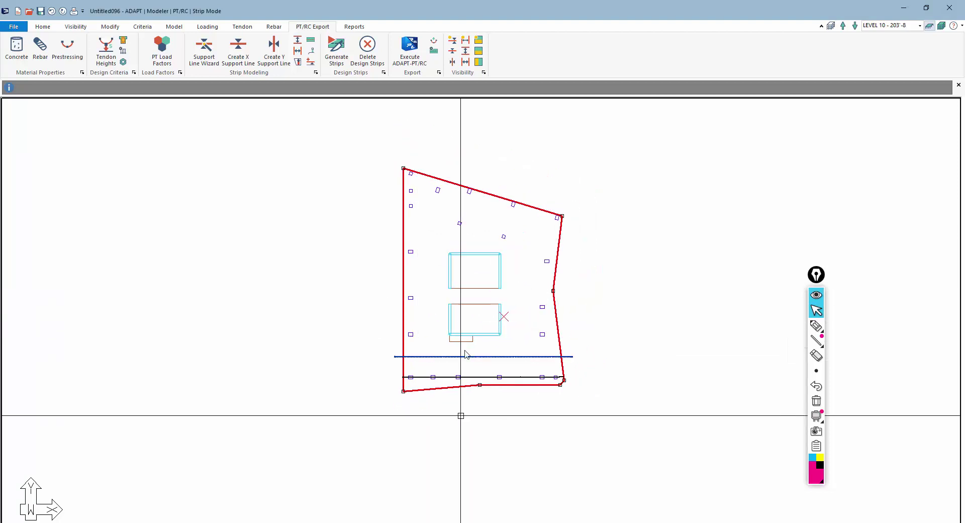
pyautogui.click(208, 26)
pyautogui.click(196, 48)
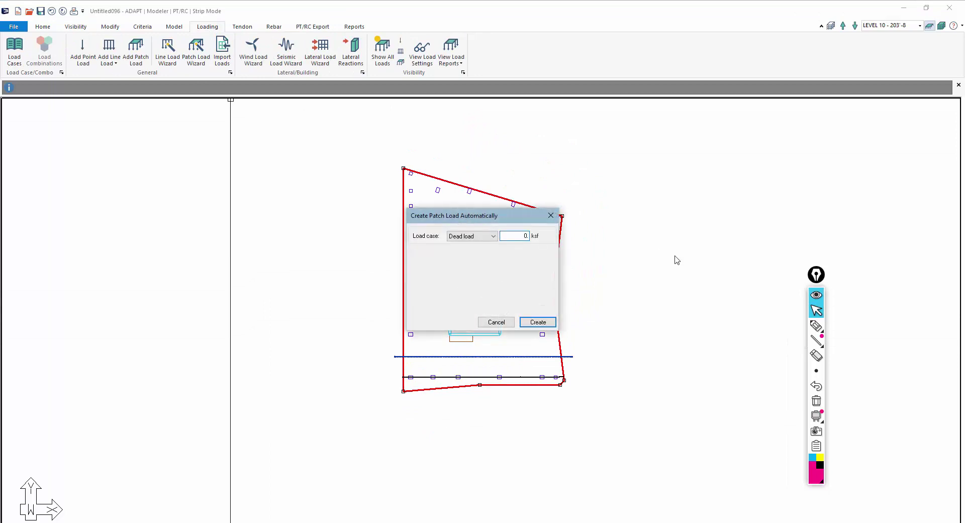
pyautogui.press('Escape')
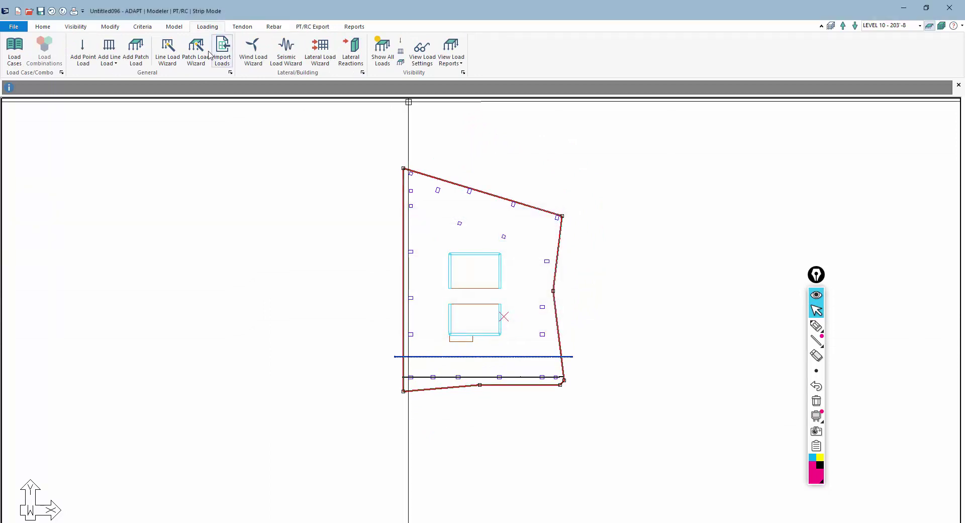
# Step: Create a 0.050 ksf live load patch load over the selected slab with the Patch Load Wizard
pyautogui.click(208, 54)
pyautogui.click(472, 236)
pyautogui.click(464, 251)
pyautogui.doubleClick(506, 237)
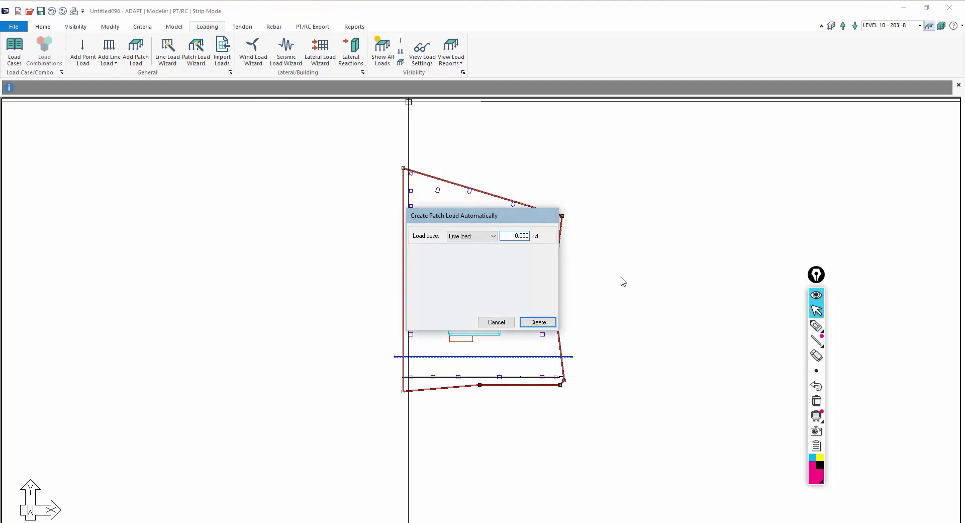
pyautogui.press('Return')
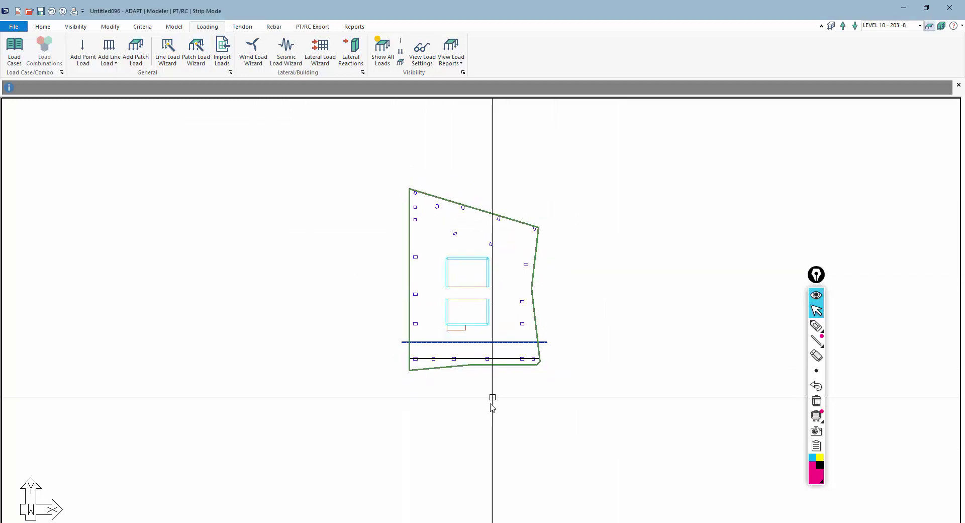
# Step: Export the lowest X-direction support line's design strip to ADAPT-PT/RC and open it in Post-Tensioned mode
pyautogui.click(315, 27)
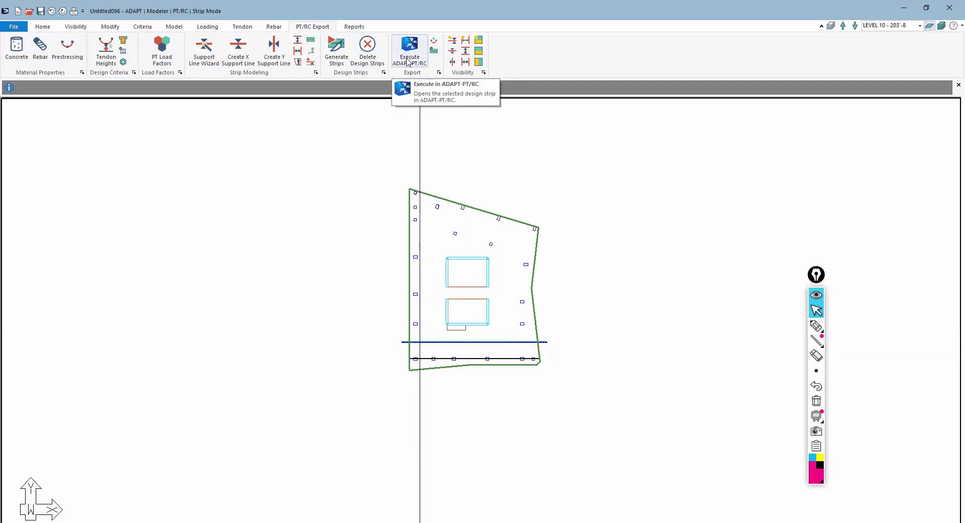
pyautogui.click(438, 359)
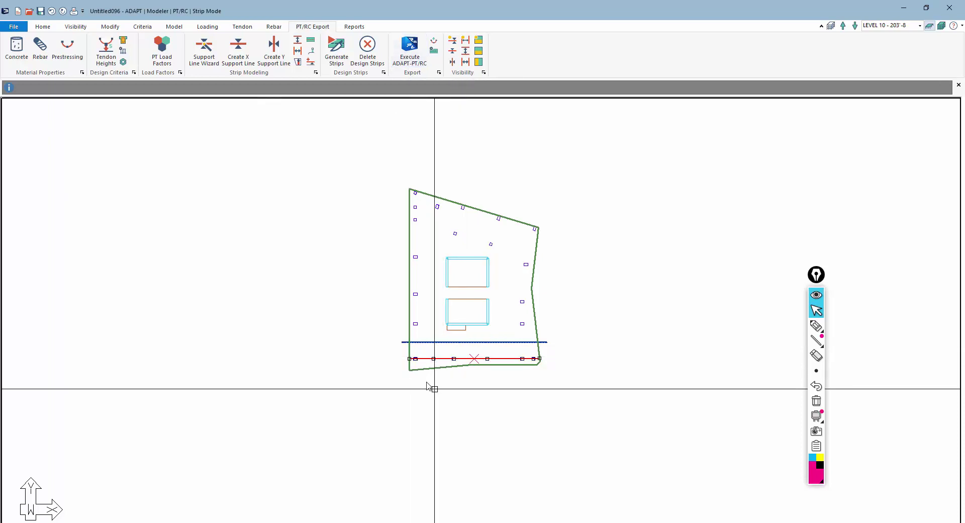
pyautogui.click(414, 57)
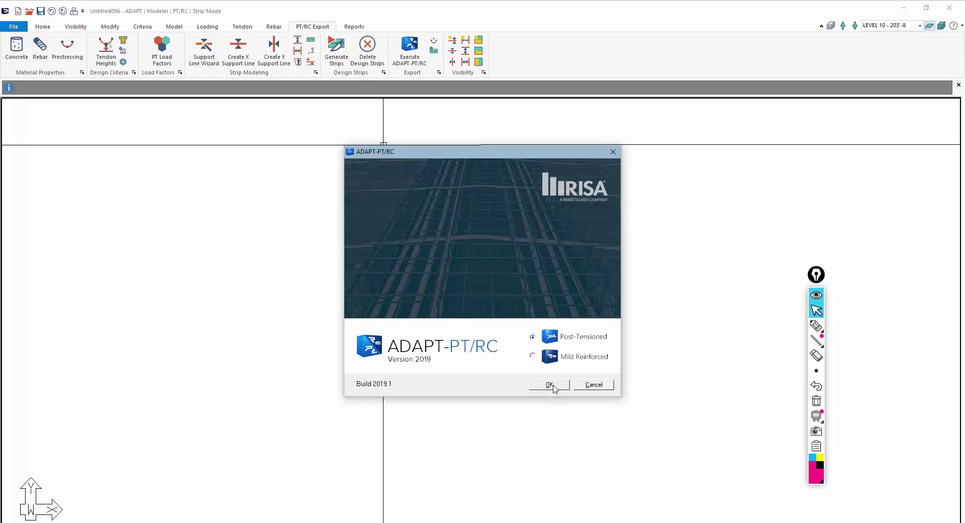
pyautogui.click(543, 390)
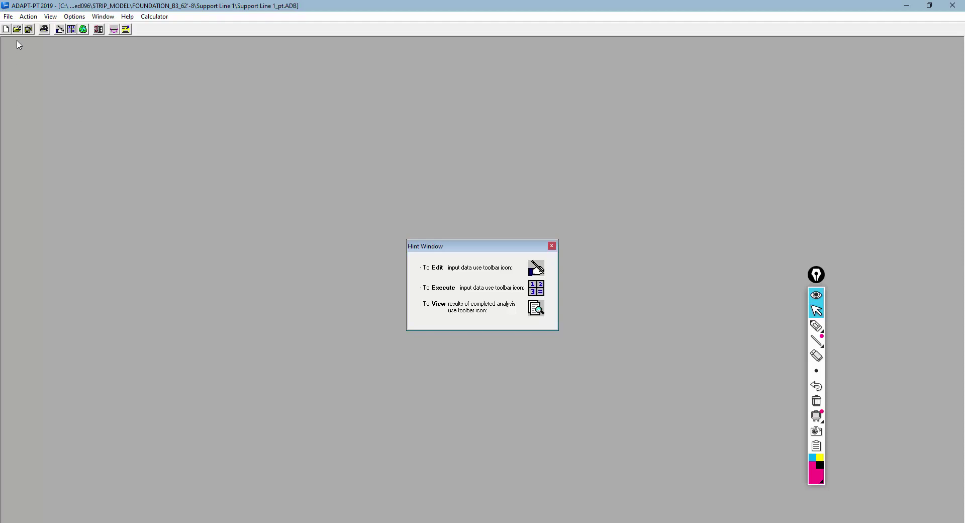
# Step: Review the exported strip's input data, from general settings and geometry through support boundary conditions to loads, without changing anything
pyautogui.click(58, 30)
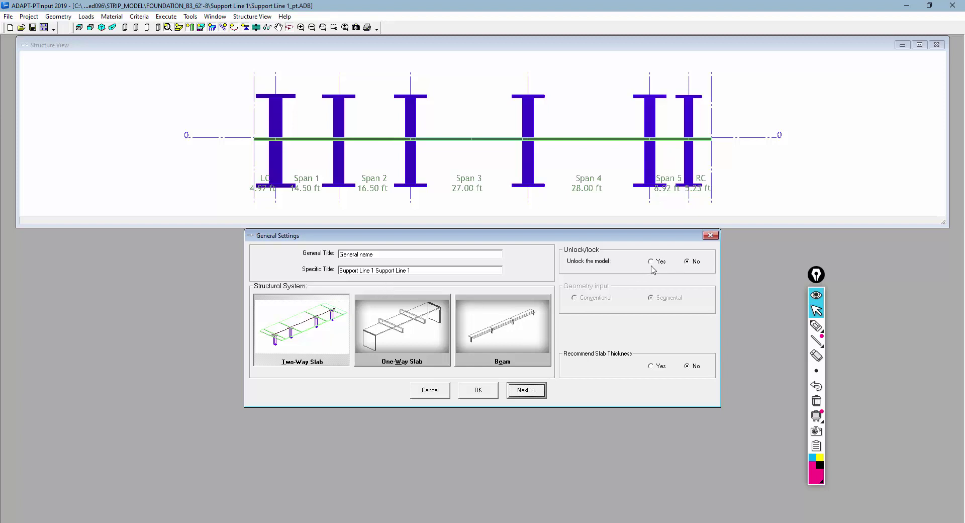
pyautogui.click(505, 154)
pyautogui.scroll(-2, 478, 151)
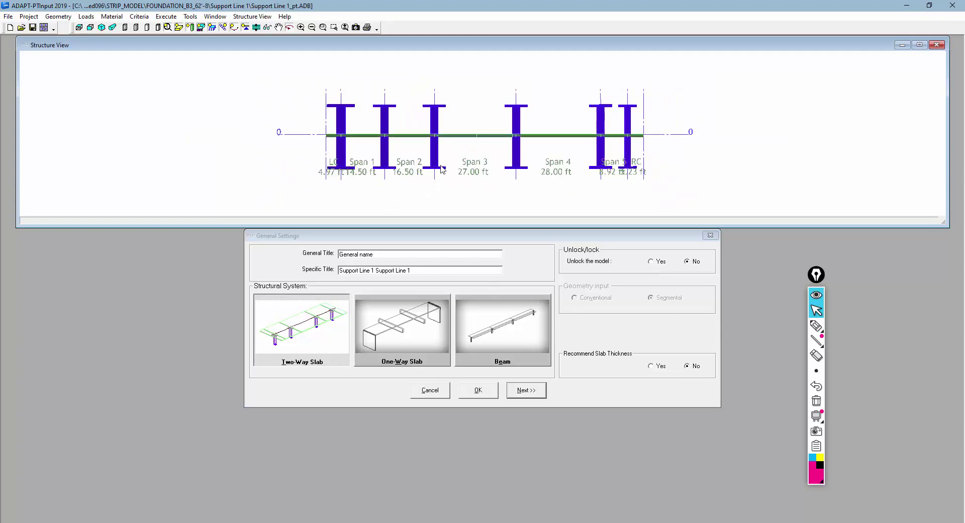
pyautogui.click(520, 392)
pyautogui.click(556, 423)
pyautogui.click(560, 495)
pyautogui.click(556, 384)
pyautogui.click(556, 385)
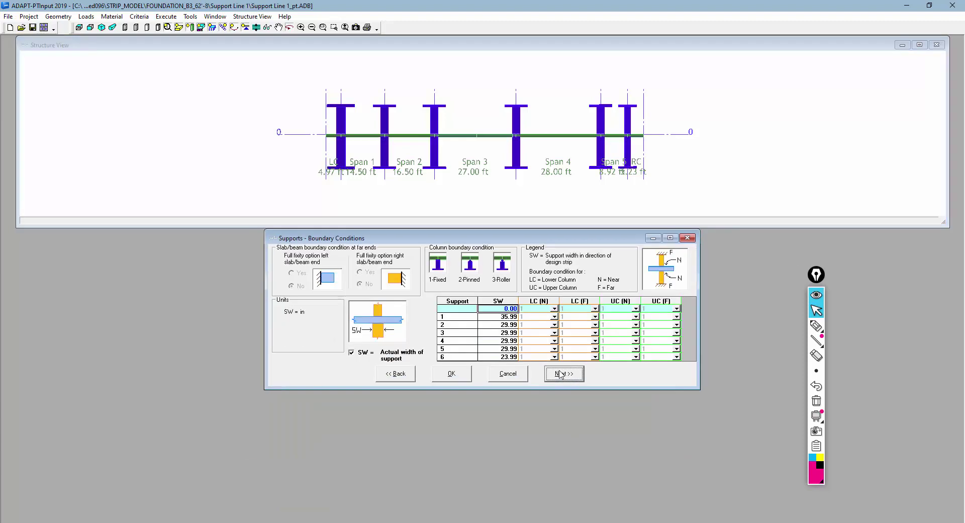
pyautogui.click(565, 374)
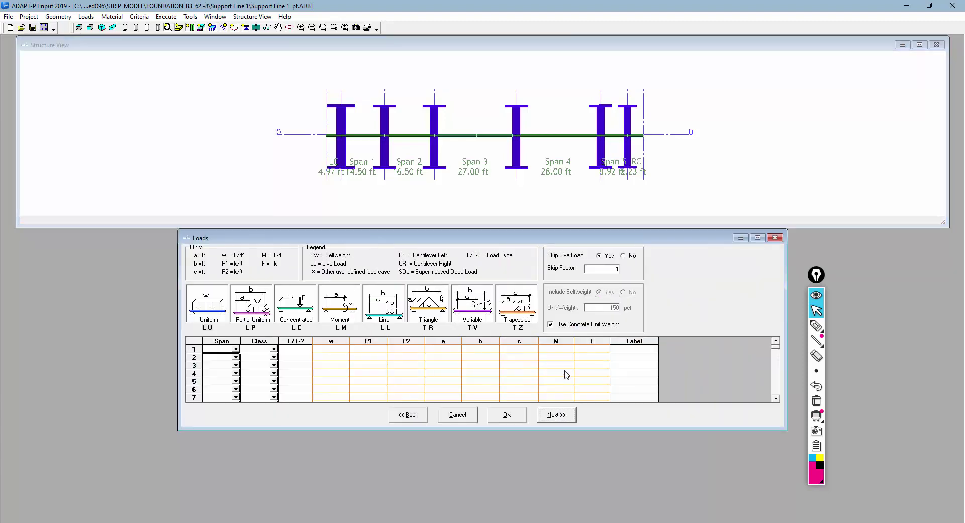
pyautogui.click(507, 417)
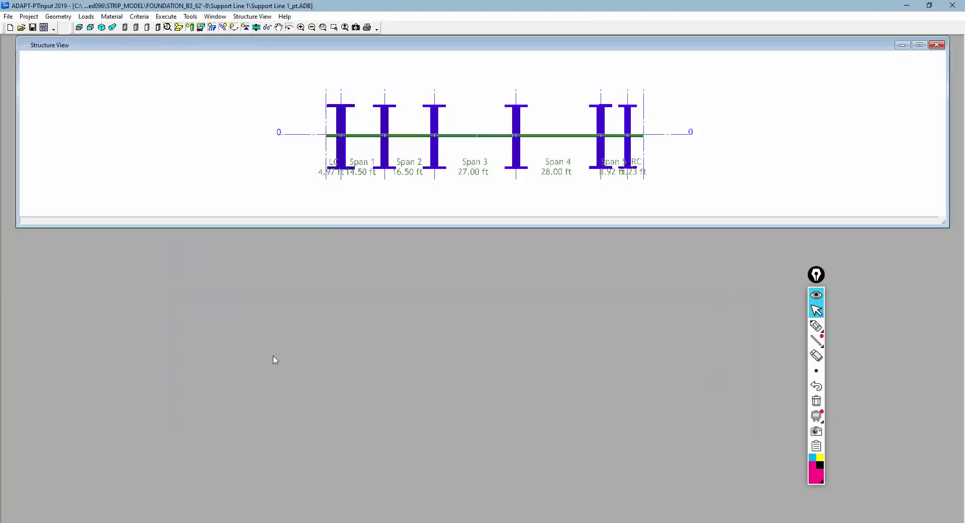
# Step: Execute the post-tensioning analysis and place the recycle graphs beside the tendon force and height table
pyautogui.click(44, 28)
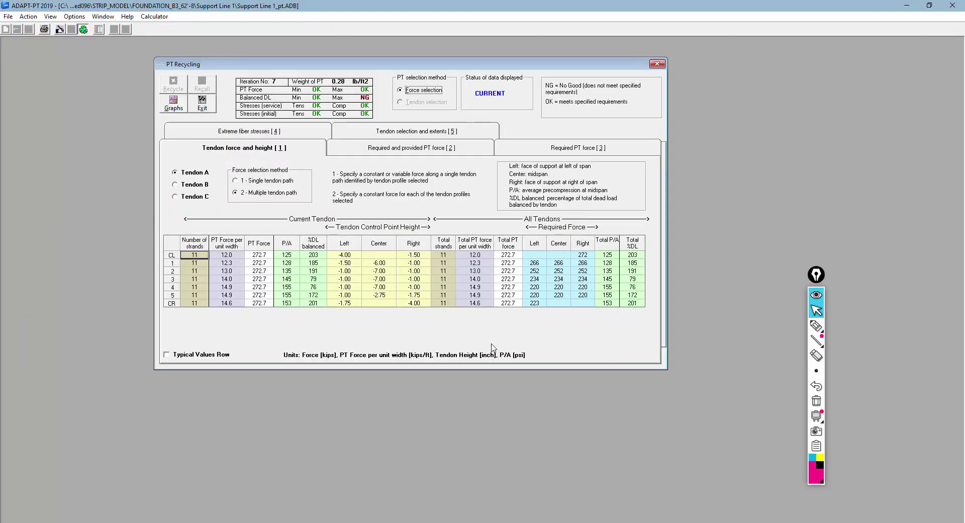
pyautogui.click(173, 103)
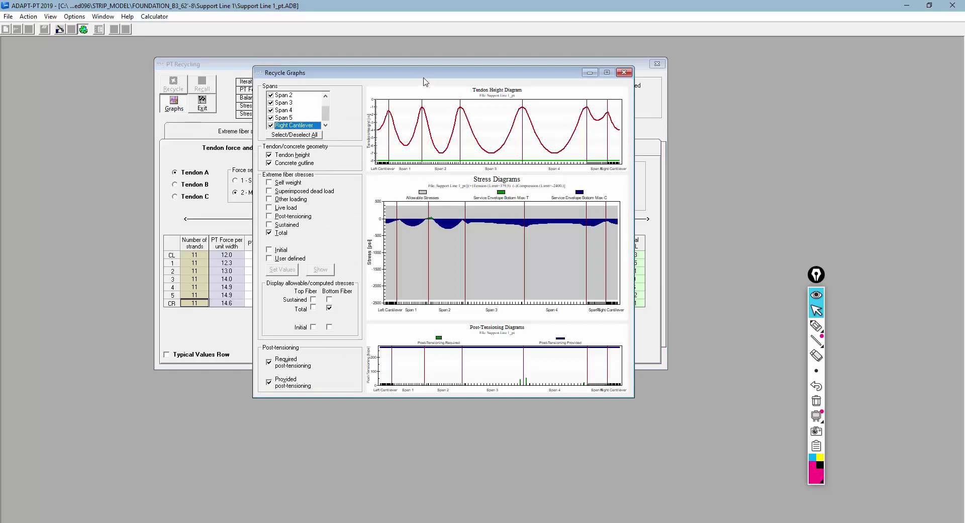
pyautogui.moveTo(424, 73); pyautogui.dragTo(692, 117)
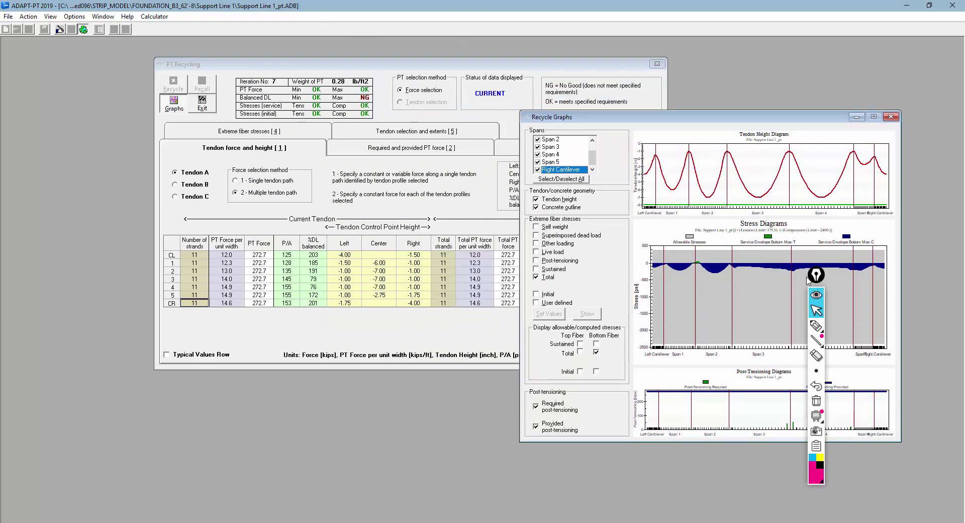
pyautogui.moveTo(816, 274)
pyautogui.mouseDown()
pyautogui.moveTo(938, 417)
pyautogui.moveTo(945, 454)
pyautogui.mouseUp()
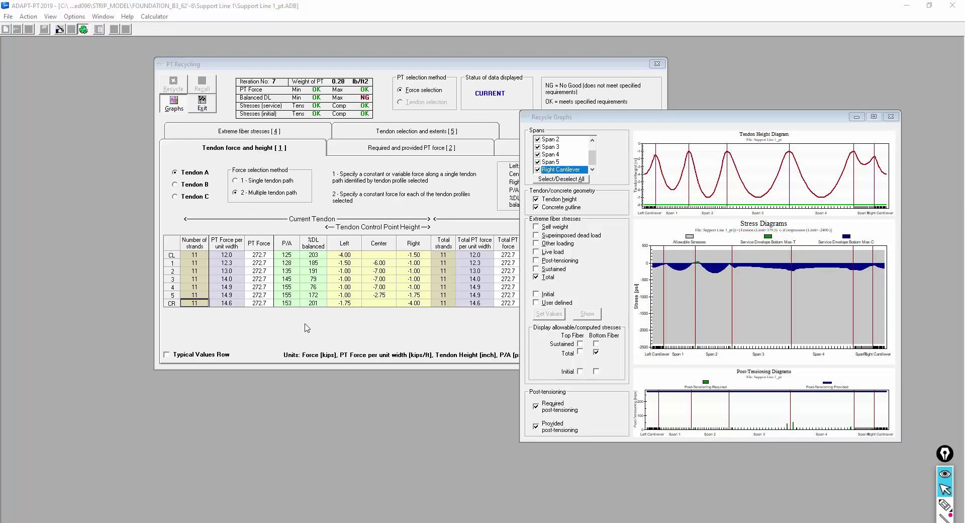
# Step: Check the left cantilever's PT force and tendon height in the PT Recycling table and finish the tendon optimization
pyautogui.click(260, 256)
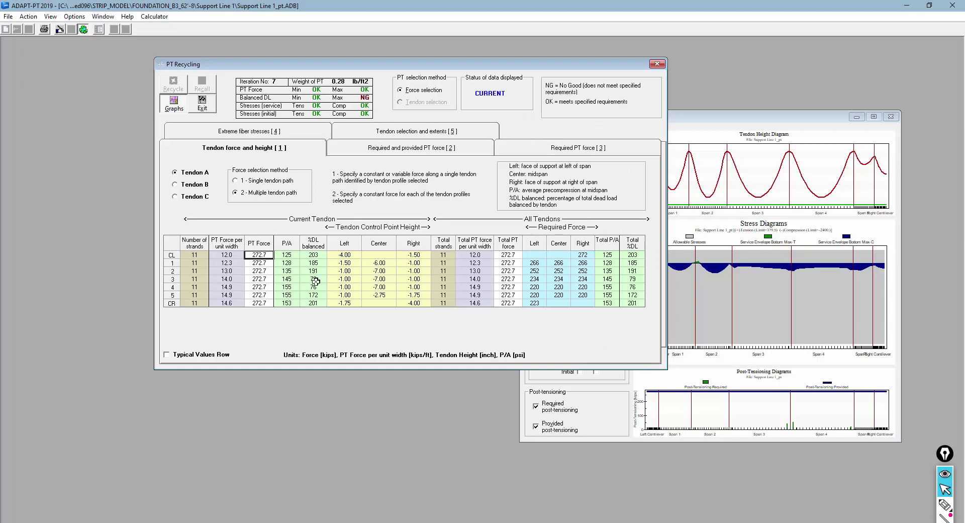
pyautogui.click(342, 255)
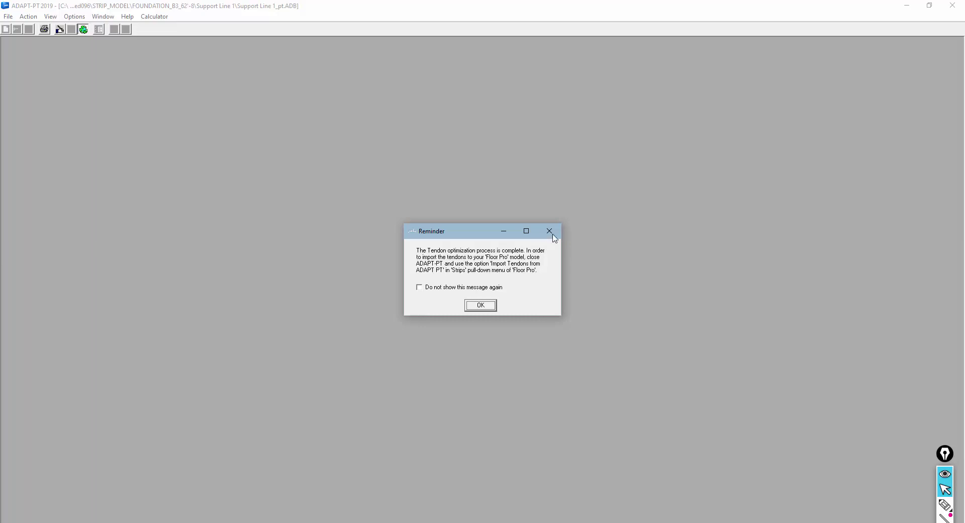
pyautogui.click(490, 304)
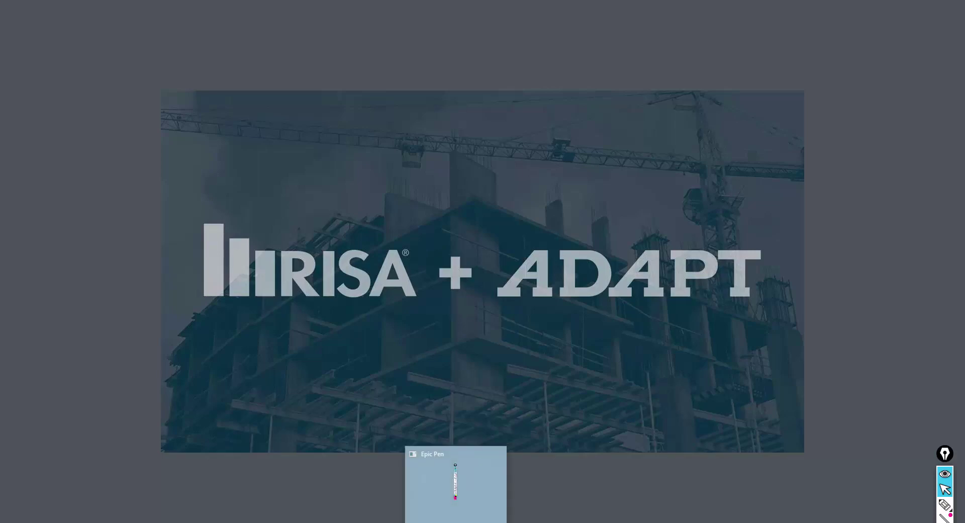
# Step: Switch to ADAPT-Builder and import the optimized tendons from ADAPT-PT for the lowest X-direction support line
pyautogui.moveTo(505, 522)
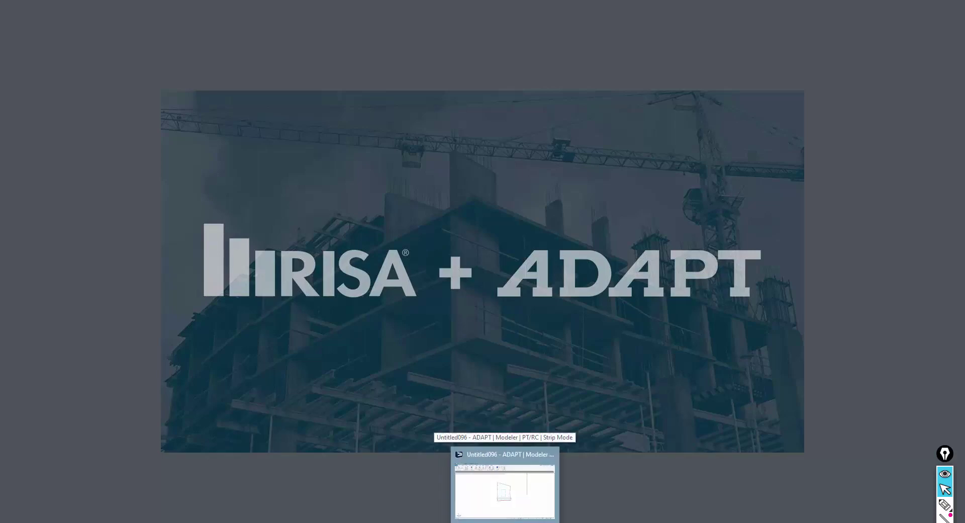
pyautogui.click(505, 522)
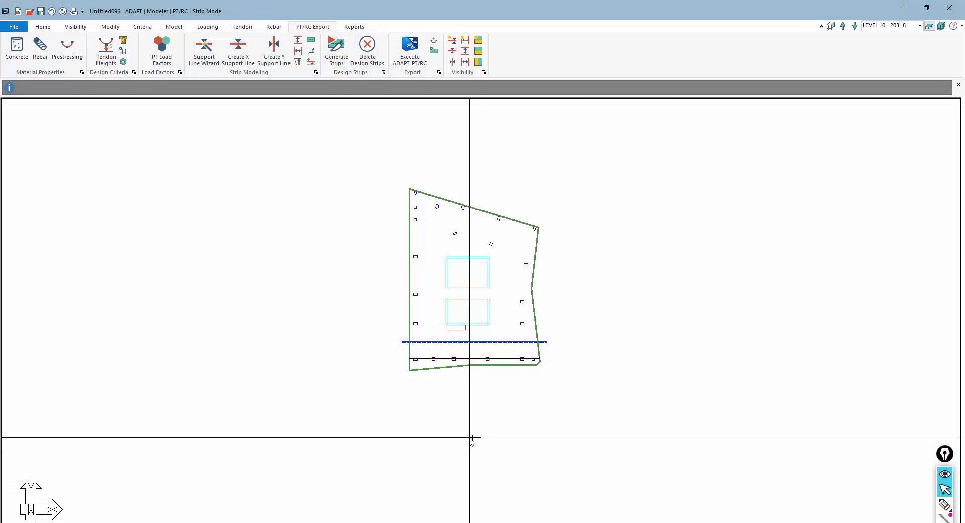
pyautogui.scroll(3, 490, 423)
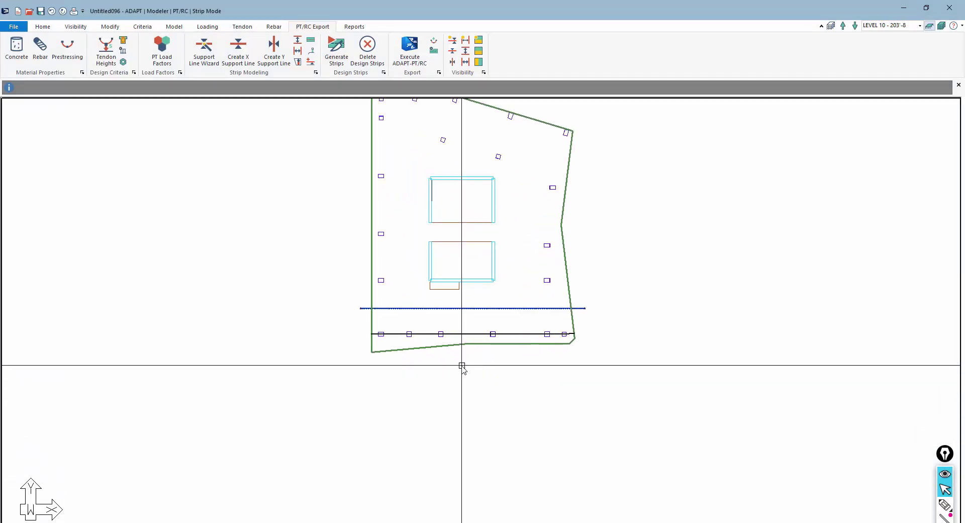
pyautogui.scroll(-1, 462, 367)
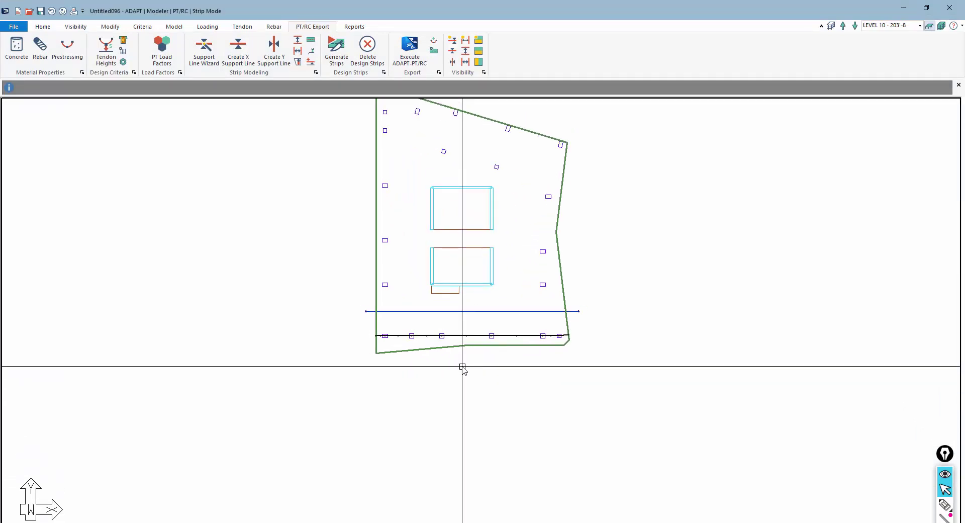
pyautogui.click(474, 335)
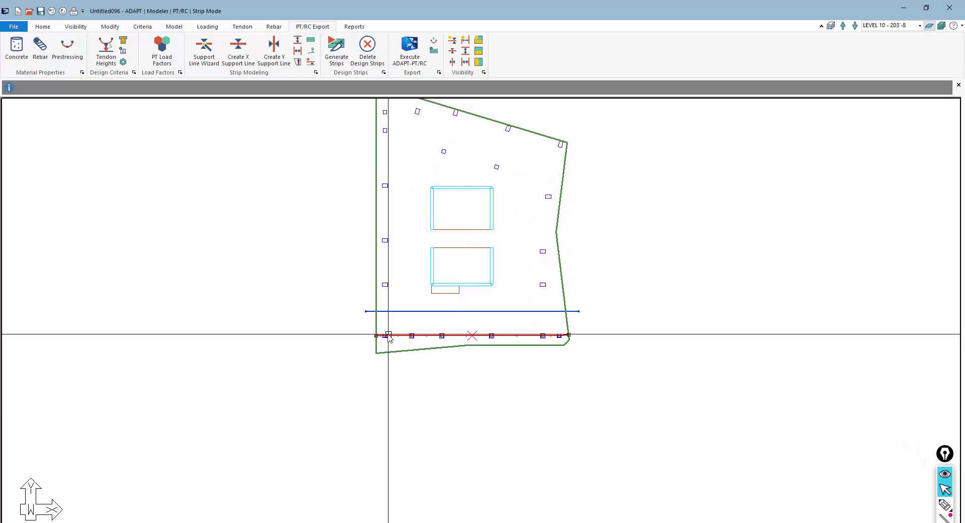
pyautogui.click(434, 40)
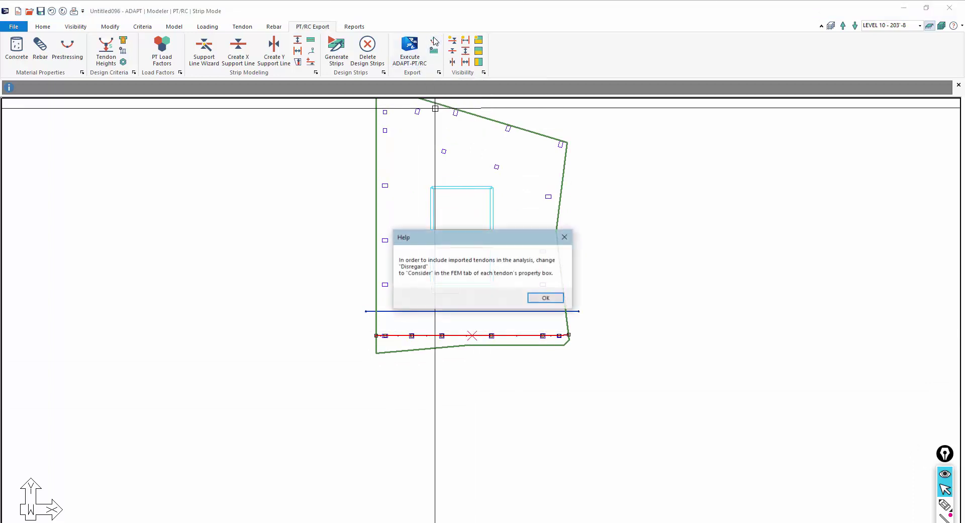
pyautogui.click(545, 298)
# Step: Show the tendons in the model and display the imported tendon along the support line in an isometric view
pyautogui.scroll(5, 432, 362)
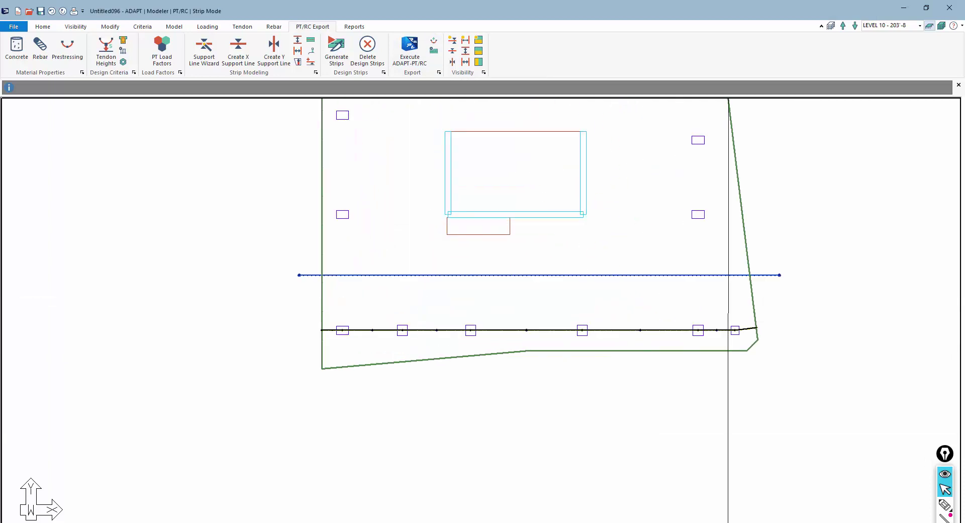
pyautogui.click(245, 28)
pyautogui.click(179, 51)
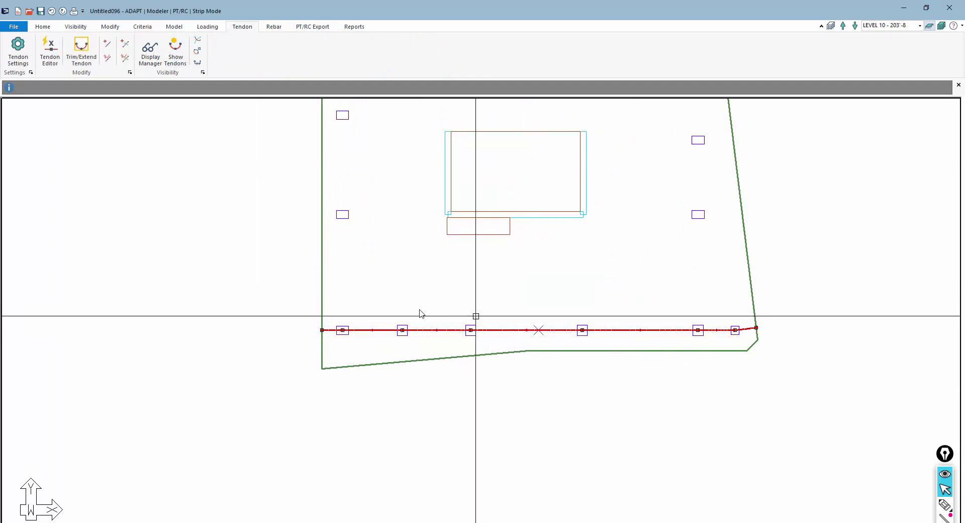
pyautogui.click(428, 330)
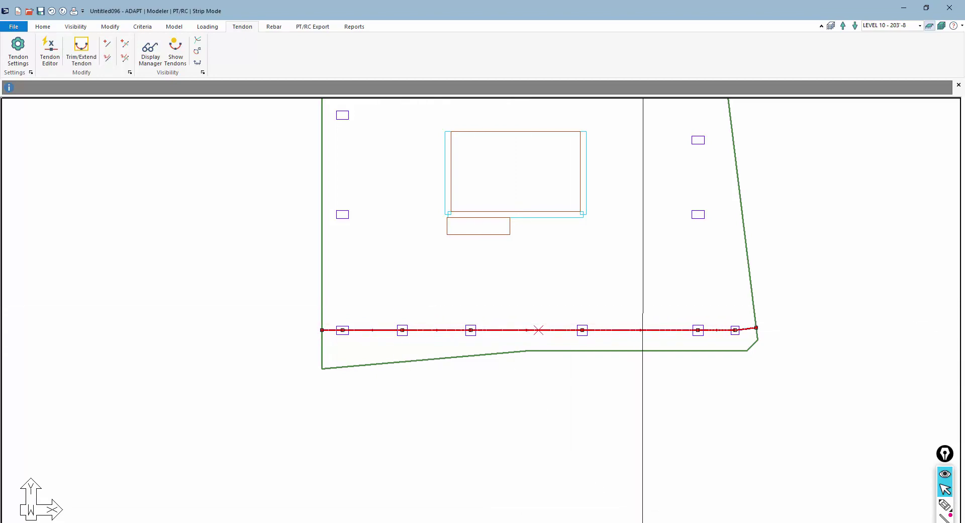
pyautogui.click(645, 521)
pyautogui.scroll(5, 557, 378)
pyautogui.press('Escape')
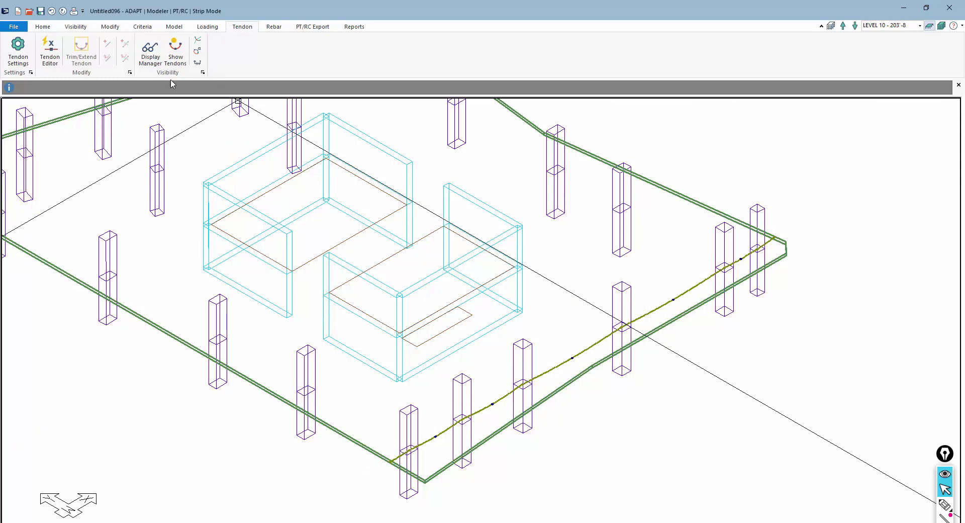
# Step: Set the tendon display information to include control point heights, number of strands and effective force
pyautogui.click(151, 59)
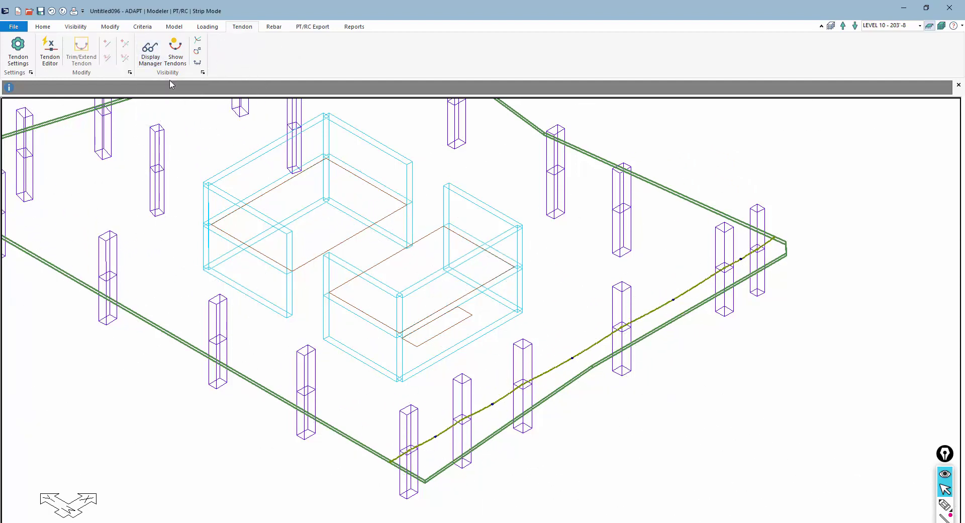
pyautogui.click(155, 60)
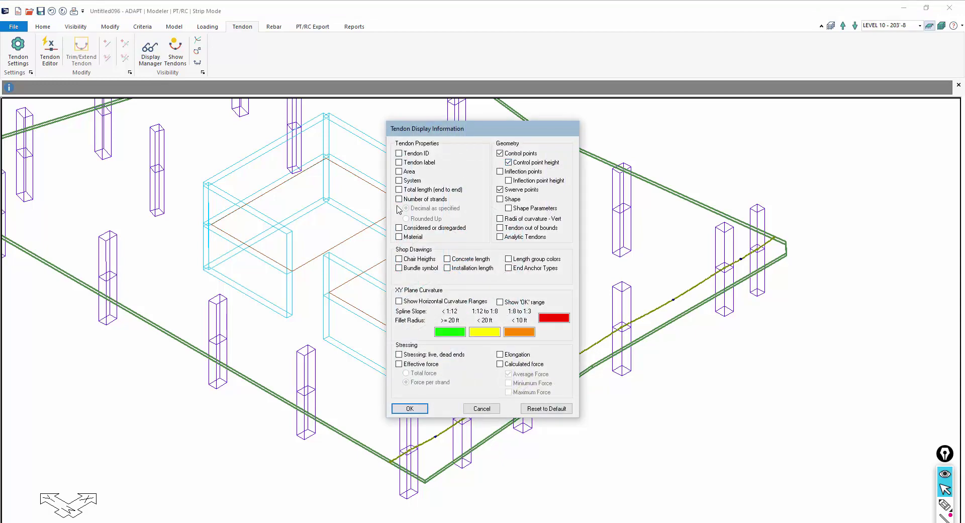
pyautogui.click(399, 199)
pyautogui.click(399, 364)
pyautogui.click(410, 408)
# Step: Examine the imported tendon's force, strand count and control point heights along its spans, and its position in the whole slab
pyautogui.scroll(10, 384, 455)
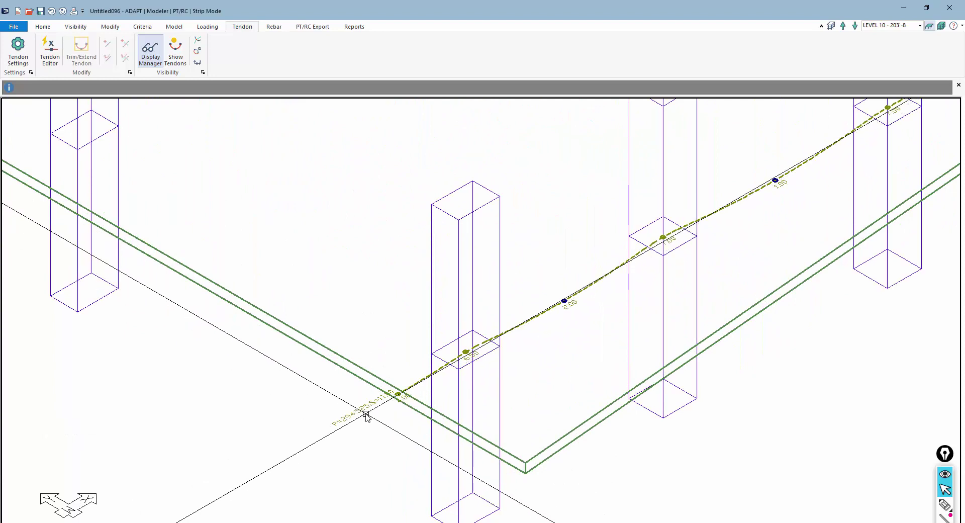
pyautogui.scroll(4, 347, 432)
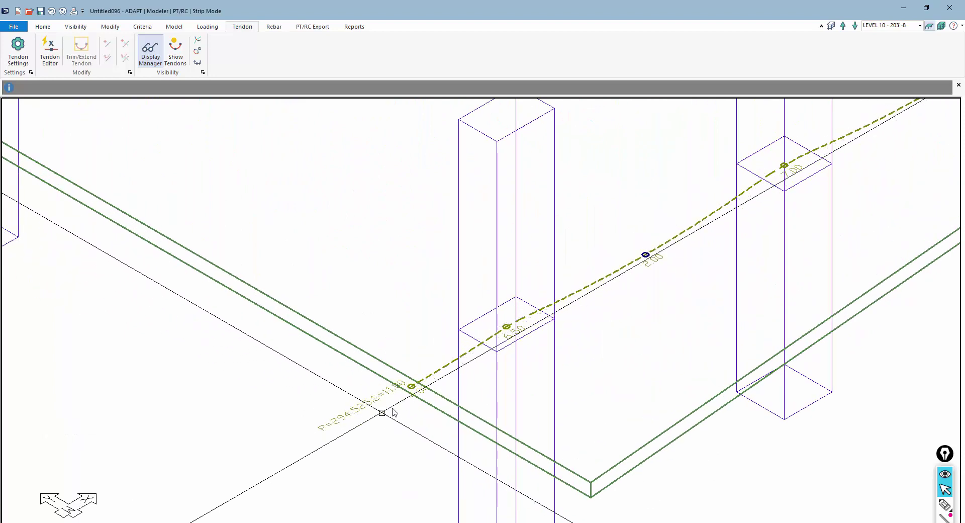
pyautogui.moveTo(600, 338); pyautogui.dragTo(338, 457, button='middle')
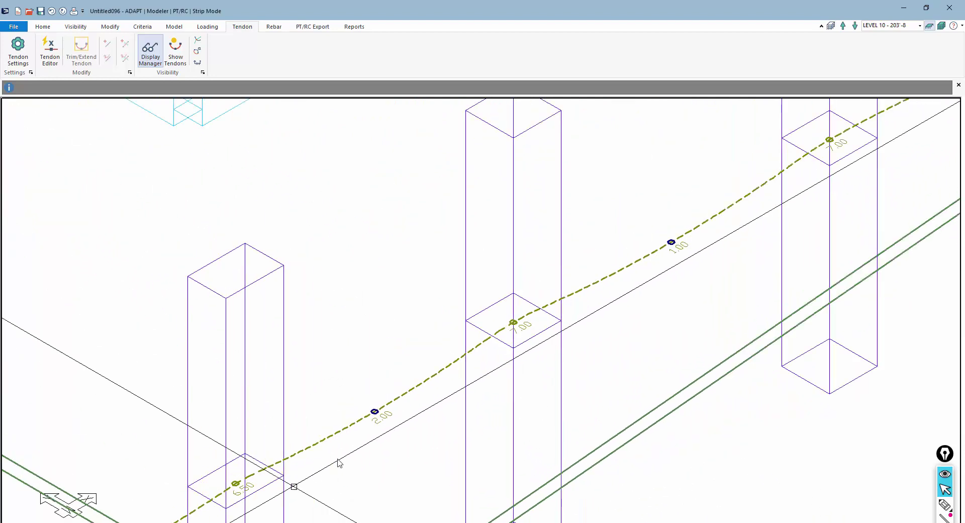
pyautogui.moveTo(623, 297)
pyautogui.mouseDown(button='middle')
pyautogui.moveTo(661, 316)
pyautogui.moveTo(312, 461)
pyautogui.moveTo(508, 364)
pyautogui.moveTo(339, 517)
pyautogui.moveTo(440, 440)
pyautogui.moveTo(824, 307)
pyautogui.moveTo(595, 354)
pyautogui.moveTo(638, 291)
pyautogui.mouseUp(button='middle')
pyautogui.scroll(-8, 639, 291)
pyautogui.scroll(-3, 654, 322)
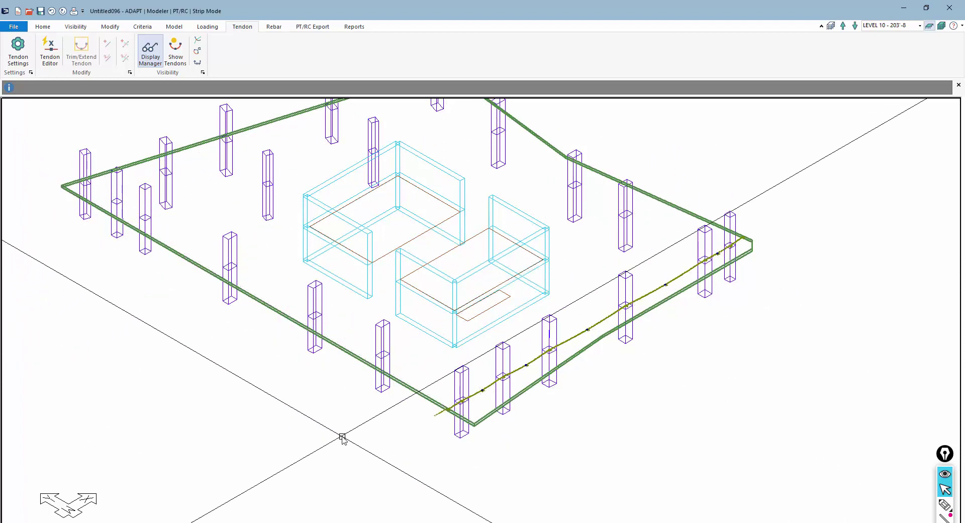
pyautogui.moveTo(237, 379); pyautogui.dragTo(324, 413, button='middle')
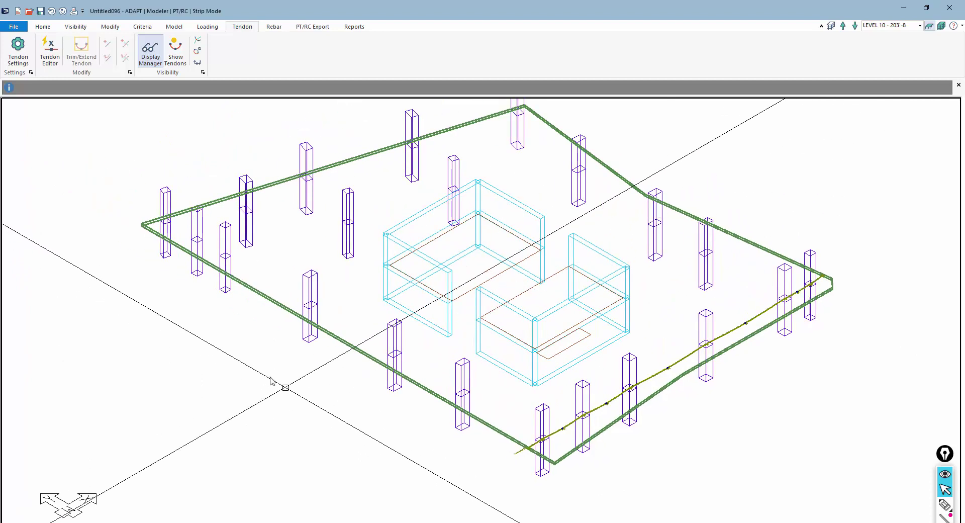
pyautogui.scroll(-1, 271, 379)
pyautogui.scroll(1, 496, 455)
pyautogui.scroll(1, 480, 447)
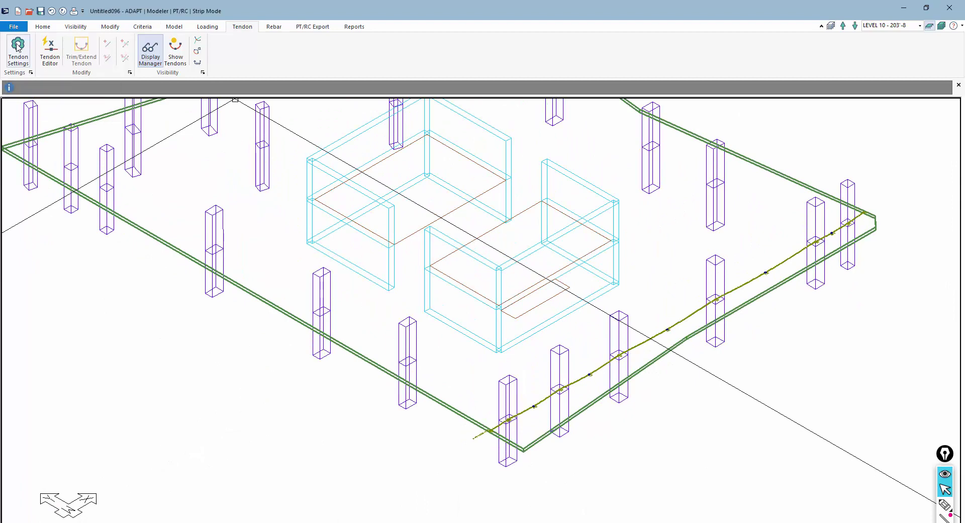
# Step: Enable exporting tendon segments in INP, and export all levels in the latest INP version as toRevit_Tendons
pyautogui.click(19, 50)
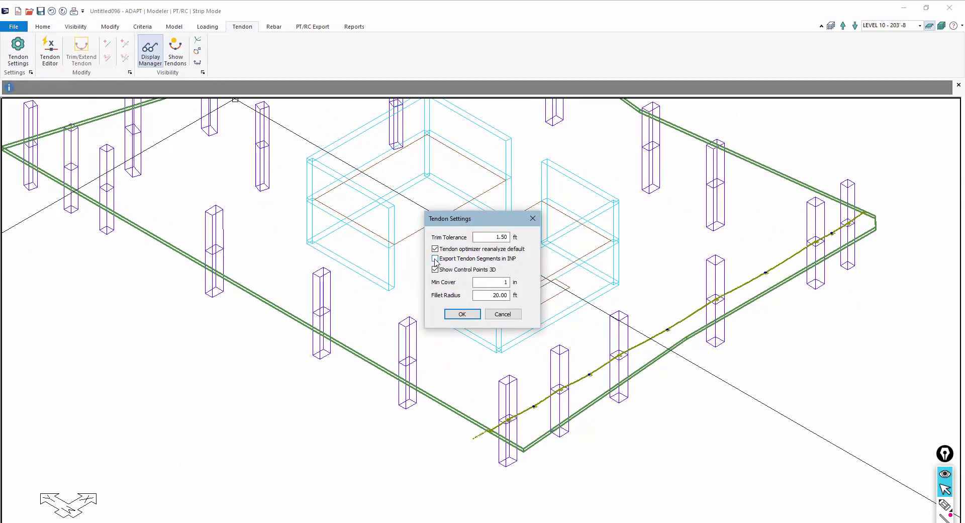
pyautogui.click(462, 314)
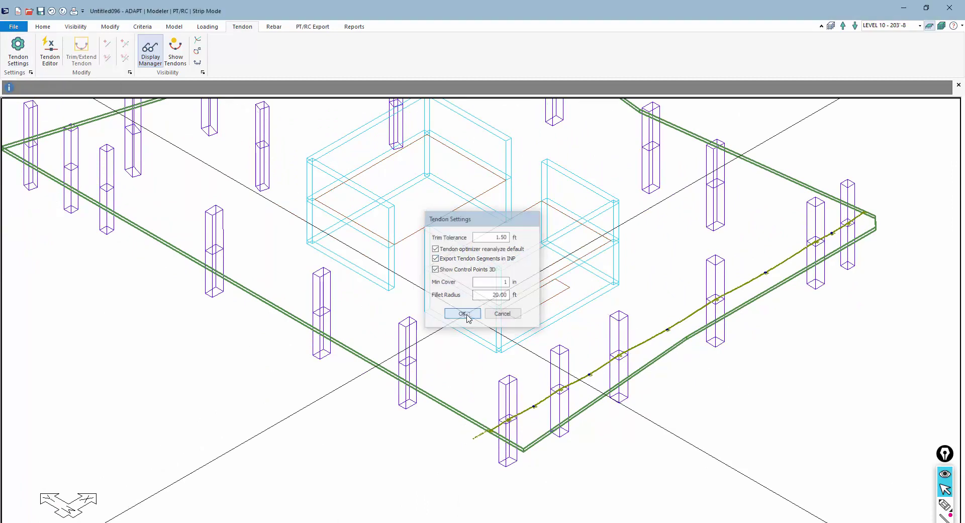
pyautogui.click(13, 26)
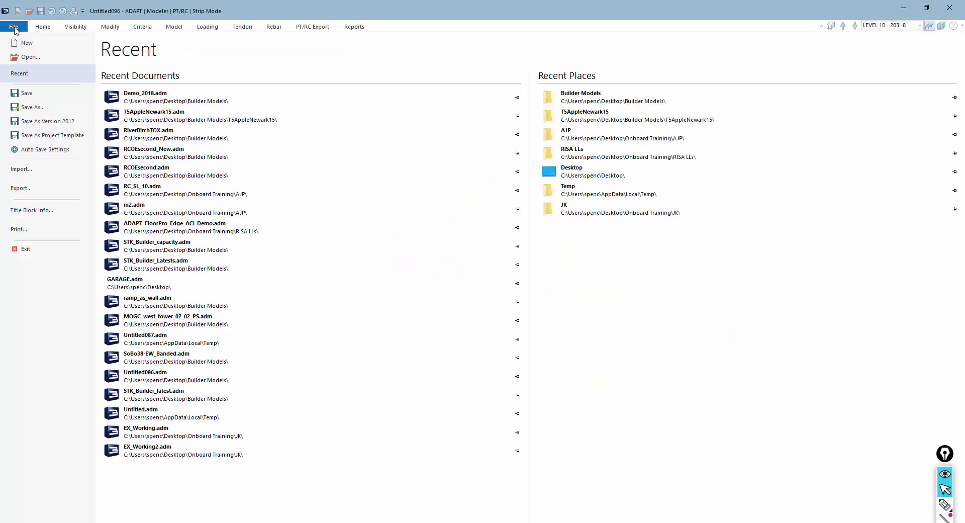
pyautogui.click(20, 188)
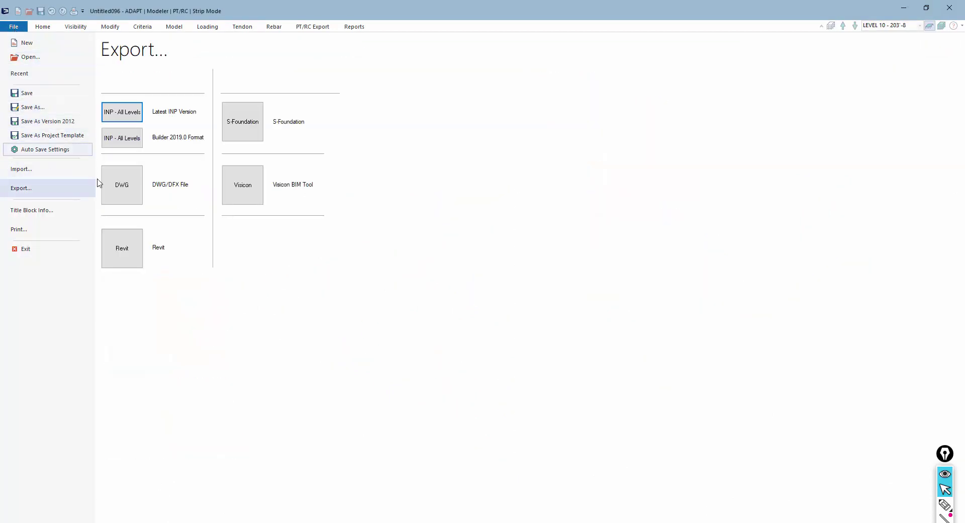
pyautogui.click(121, 118)
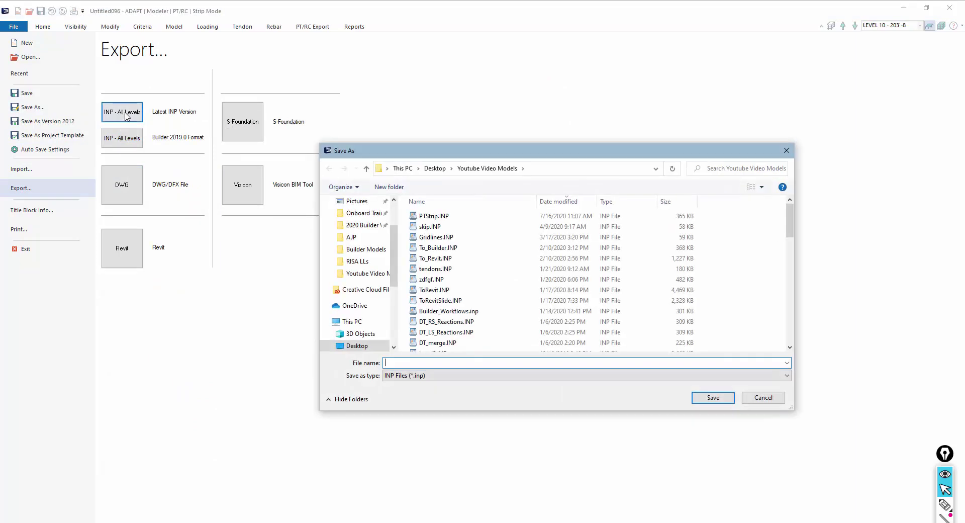
pyautogui.write('toRevit_')
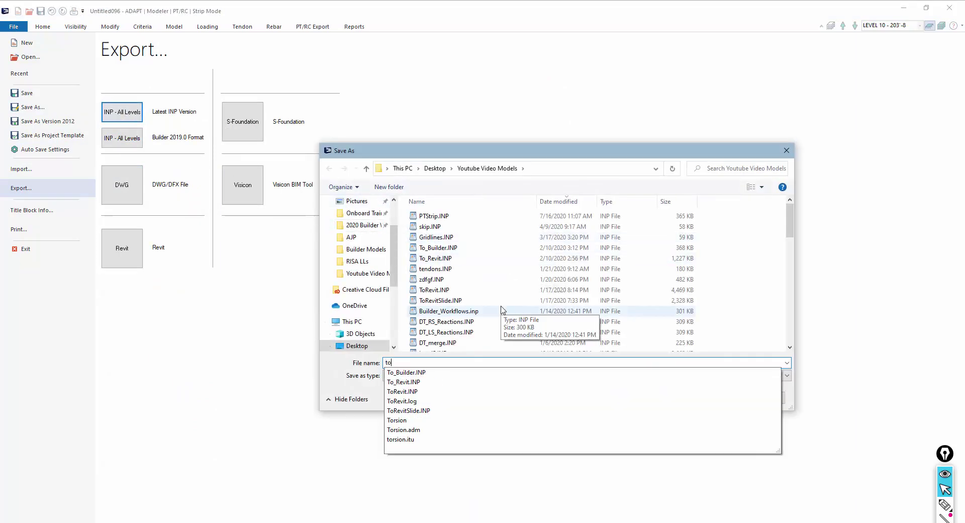
pyautogui.write('Tendons')
pyautogui.press('Return')
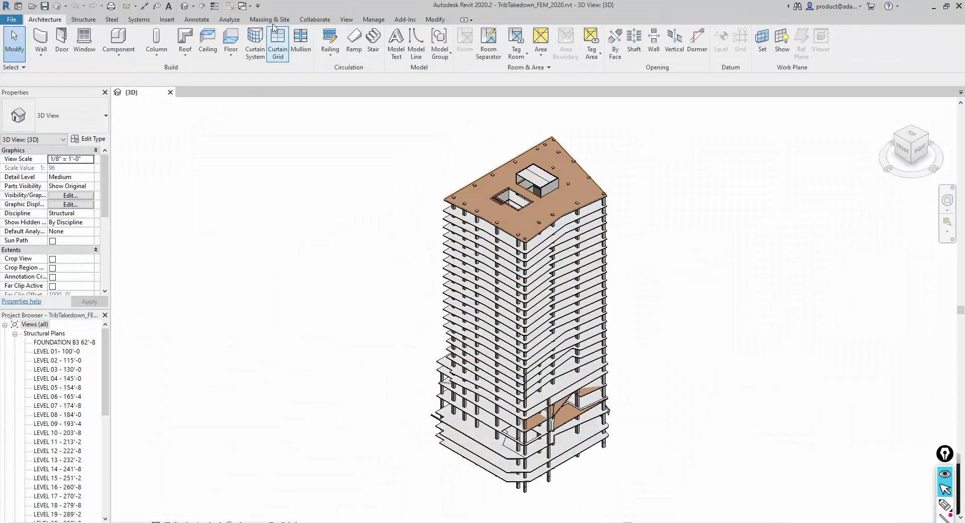
pyautogui.click(230, 19)
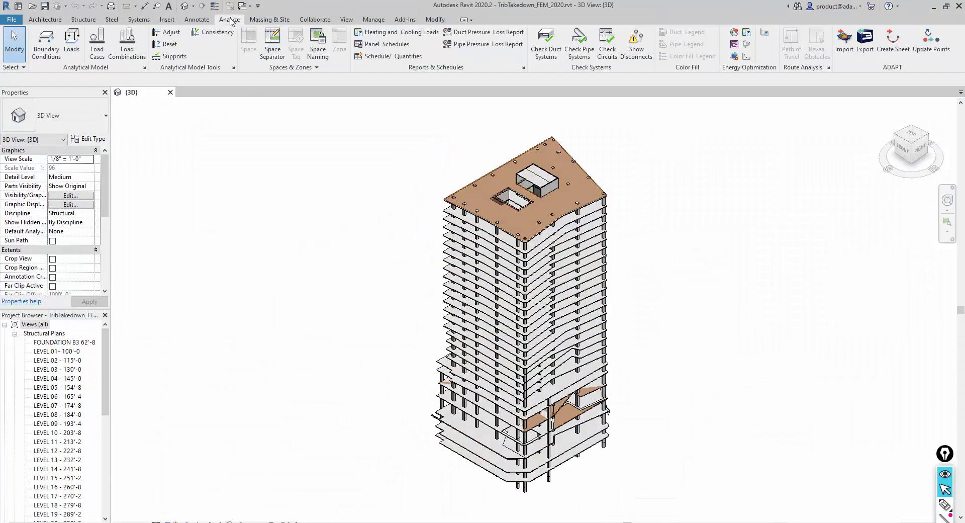
pyautogui.click(844, 51)
pyautogui.click(531, 302)
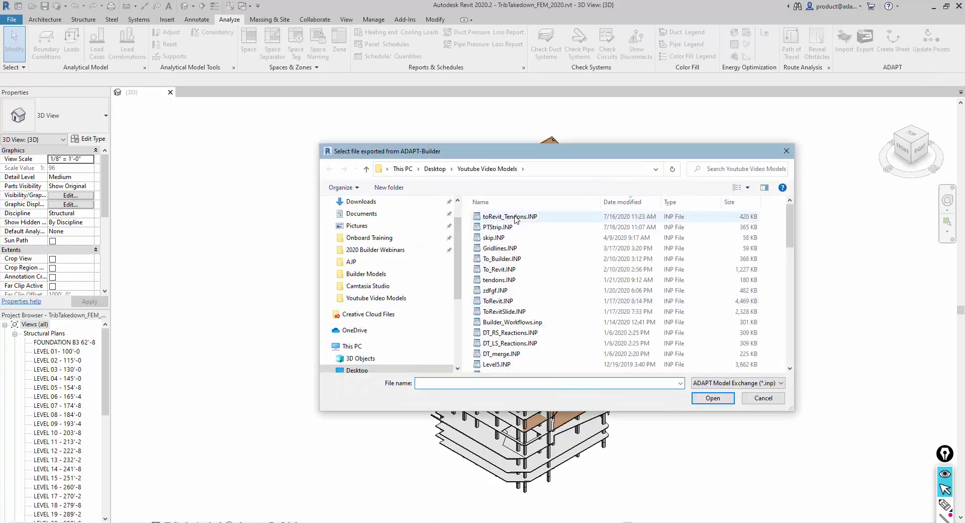
pyautogui.doubleClick(515, 217)
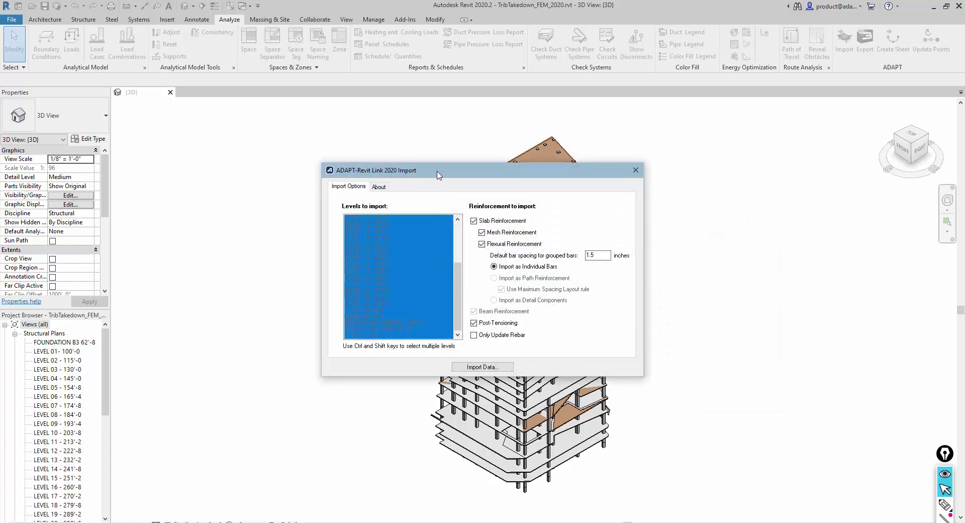
pyautogui.moveTo(438, 173); pyautogui.dragTo(449, 159)
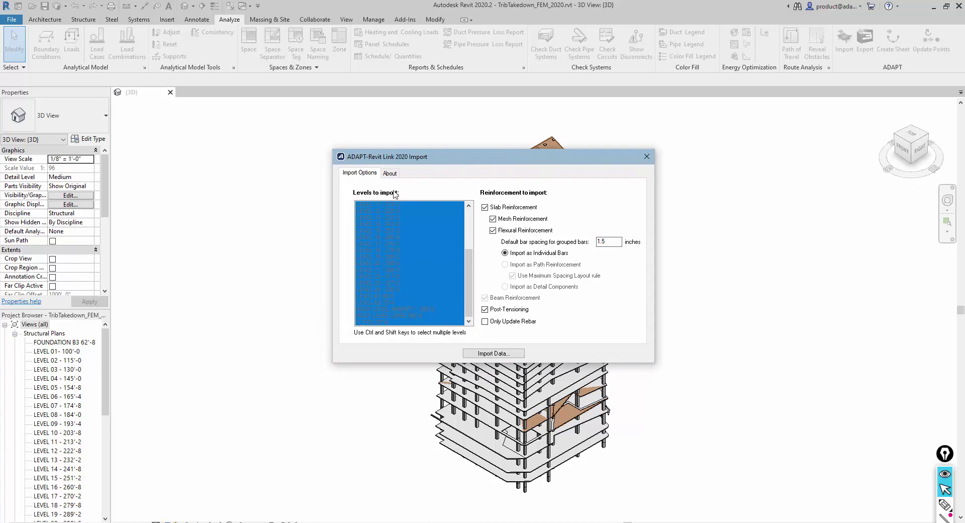
pyautogui.click(485, 207)
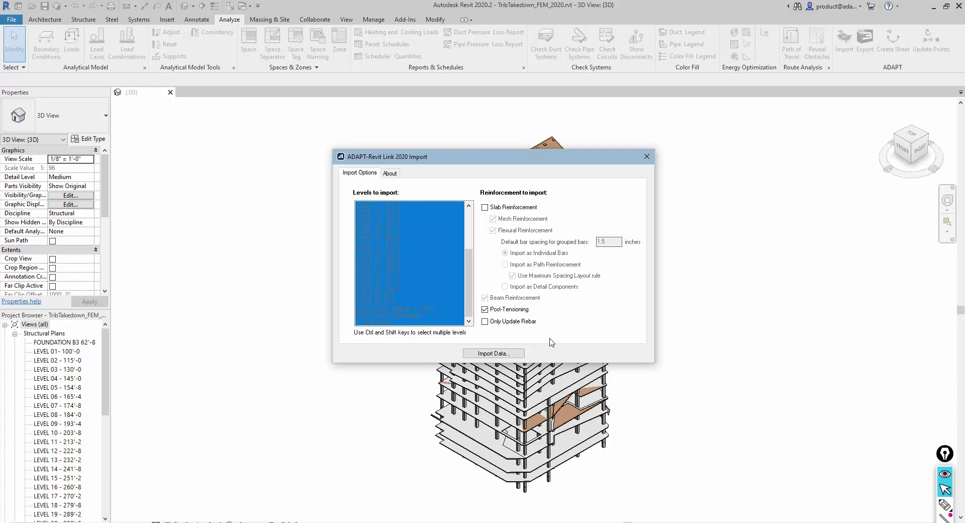
pyautogui.click(650, 158)
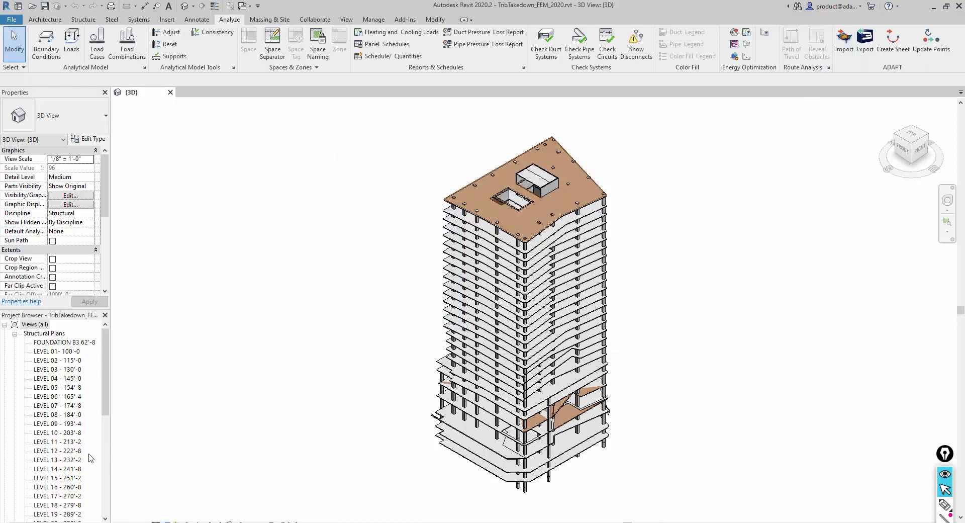
# Step: Open the LEVEL 10 - 203'-8 structural plan and load toRevit_Tendons.INP for an ADAPT sheet update
pyautogui.doubleClick(51, 432)
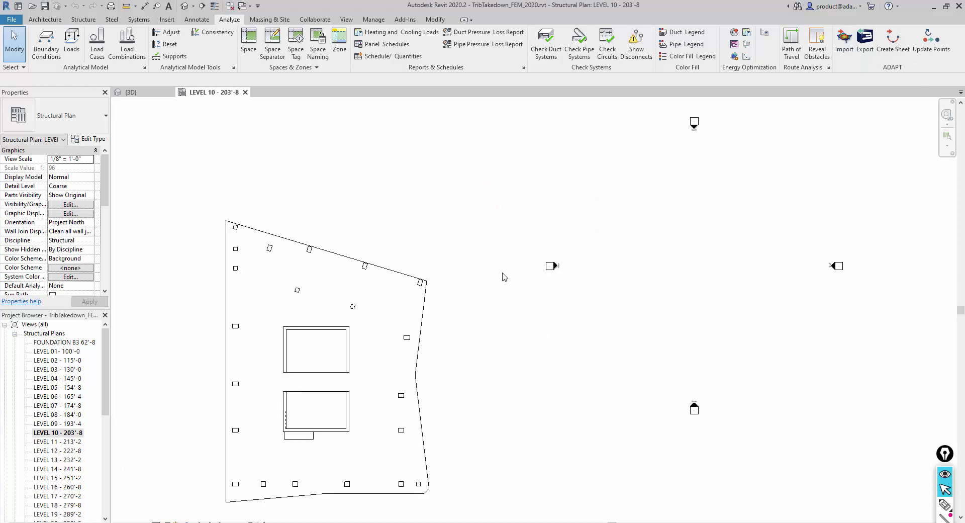
pyautogui.moveTo(478, 397); pyautogui.dragTo(657, 297, button='middle')
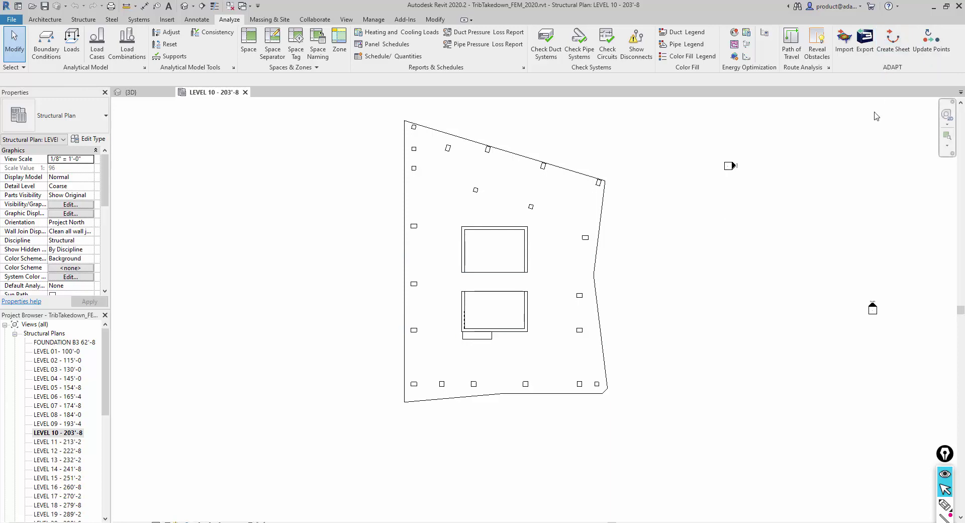
pyautogui.click(896, 42)
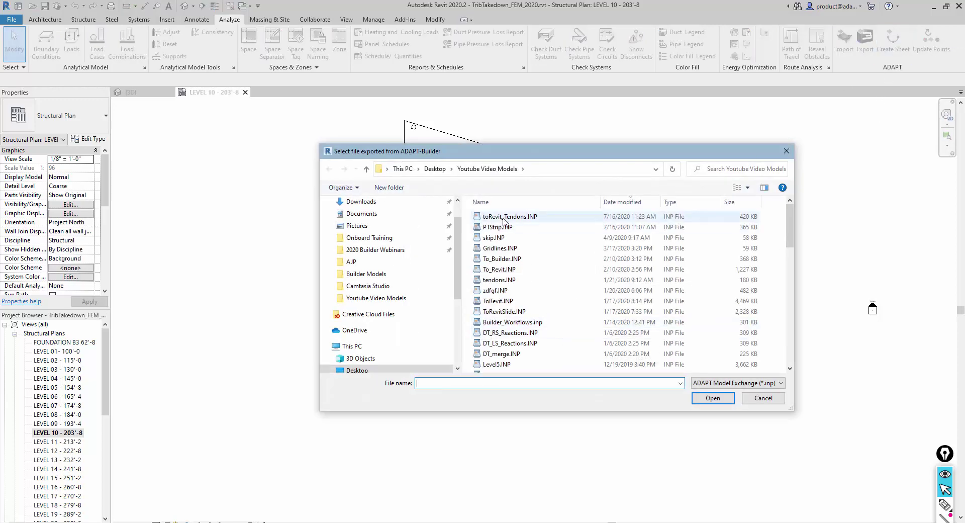
pyautogui.doubleClick(504, 218)
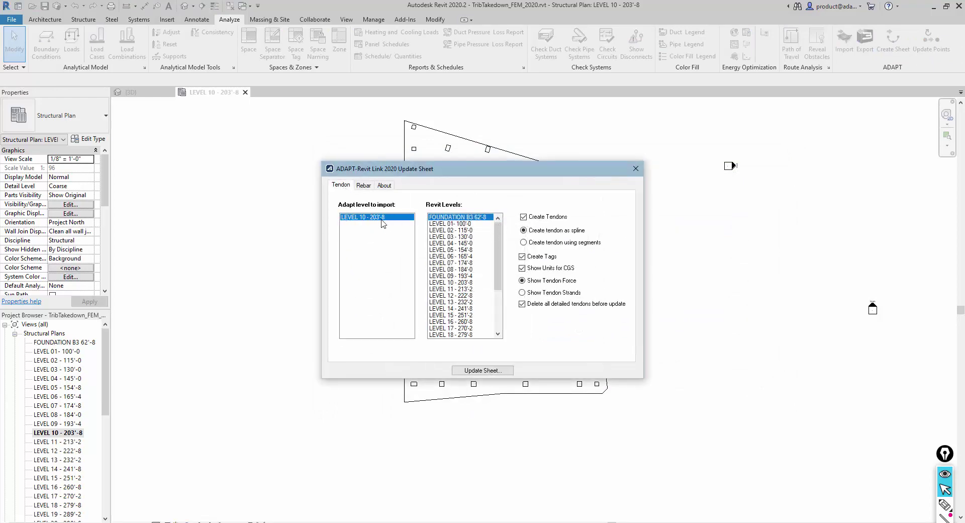
# Step: Choose only LEVEL 10 - 203'-8 as the Revit level for the imported tendons
pyautogui.click(450, 282)
pyautogui.keyDown('ctrl'); pyautogui.click(451, 256); pyautogui.keyUp('ctrl')
pyautogui.keyDown('ctrl'); pyautogui.click(449, 276); pyautogui.keyUp('ctrl')
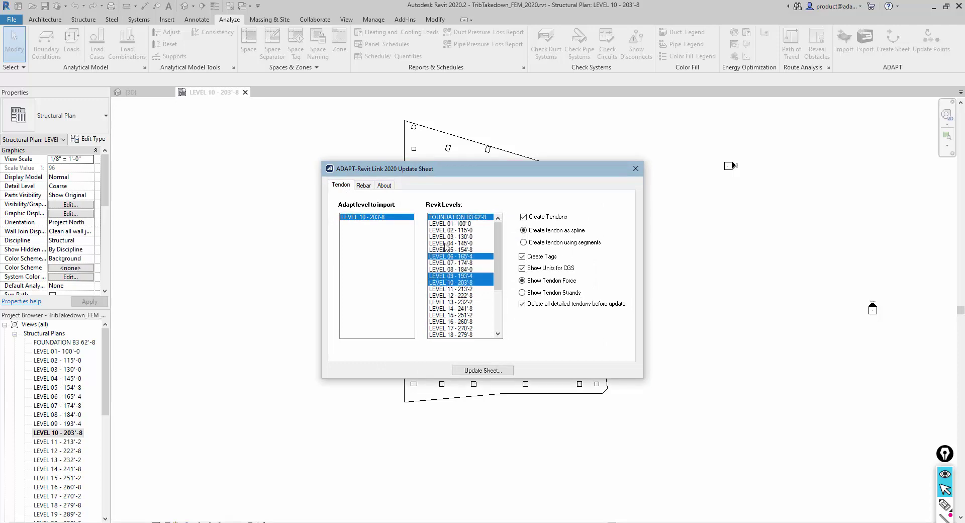
pyautogui.keyDown('ctrl'); pyautogui.click(451, 217); pyautogui.keyUp('ctrl')
pyautogui.keyDown('ctrl'); pyautogui.click(448, 257); pyautogui.keyUp('ctrl')
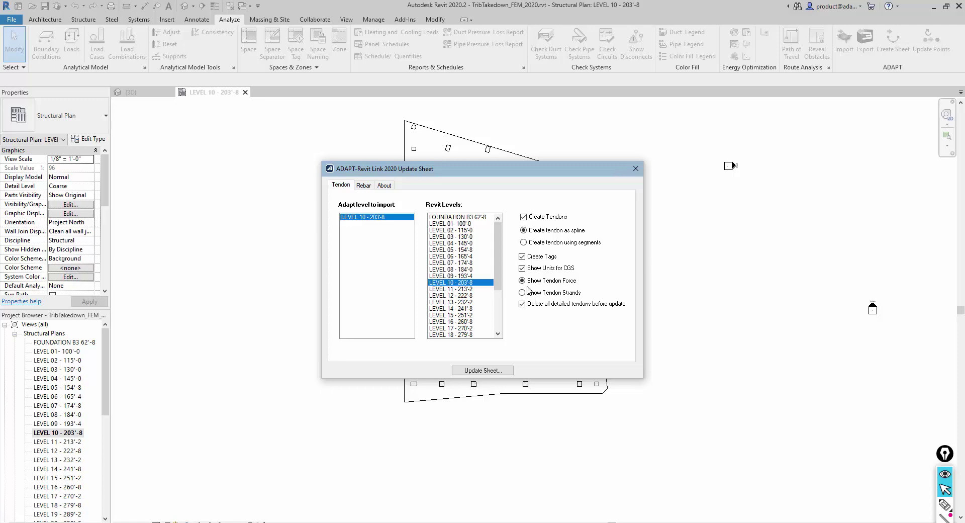
# Step: Turn off the creation of rebar and rebar tags, and update the sheet with the Level 10 tendons
pyautogui.click(363, 186)
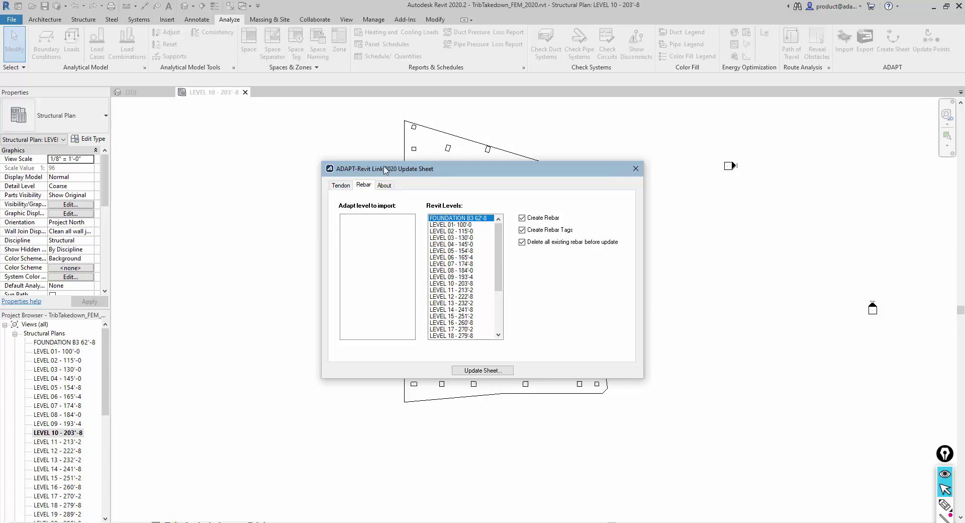
pyautogui.click(521, 231)
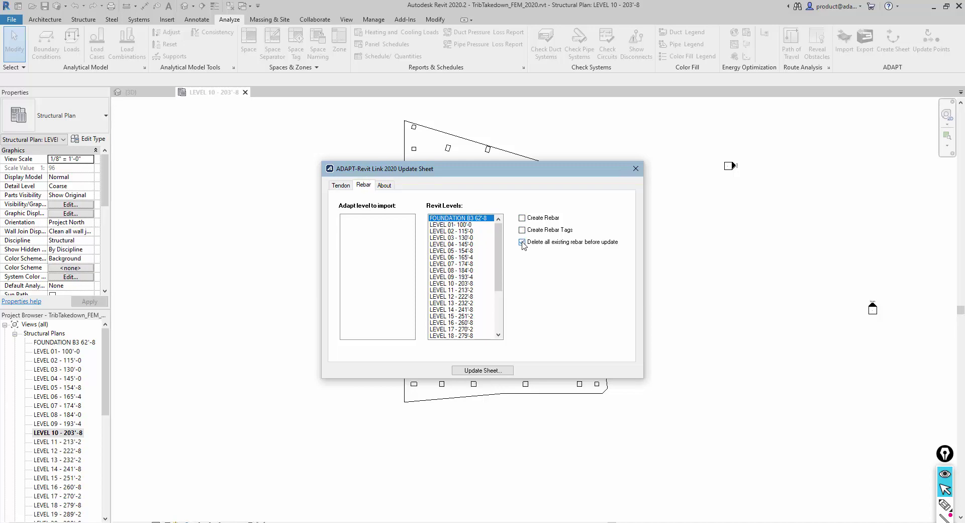
pyautogui.click(337, 185)
pyautogui.click(466, 373)
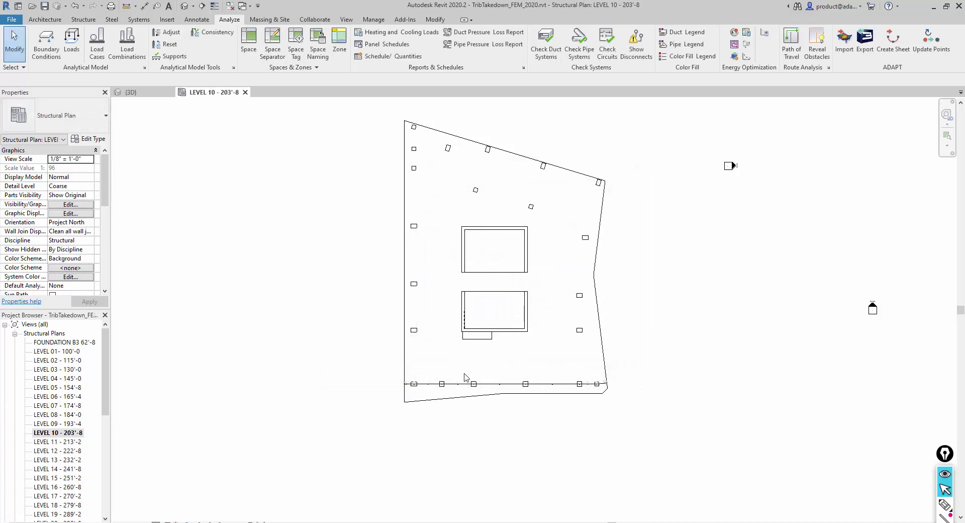
# Step: Examine the tendon's control point heights, end anchors and force tags along its spans, and its position in the whole Level 10 plan
pyautogui.scroll(4, 460, 407)
pyautogui.scroll(2, 378, 382)
pyautogui.scroll(2, 207, 299)
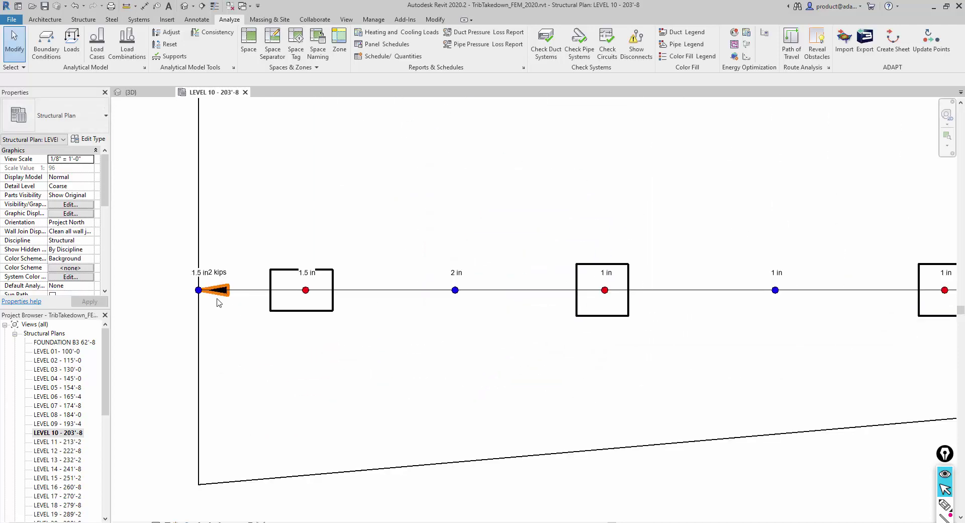
pyautogui.scroll(-1, 522, 338)
pyautogui.scroll(-1, 522, 339)
pyautogui.scroll(2, 276, 324)
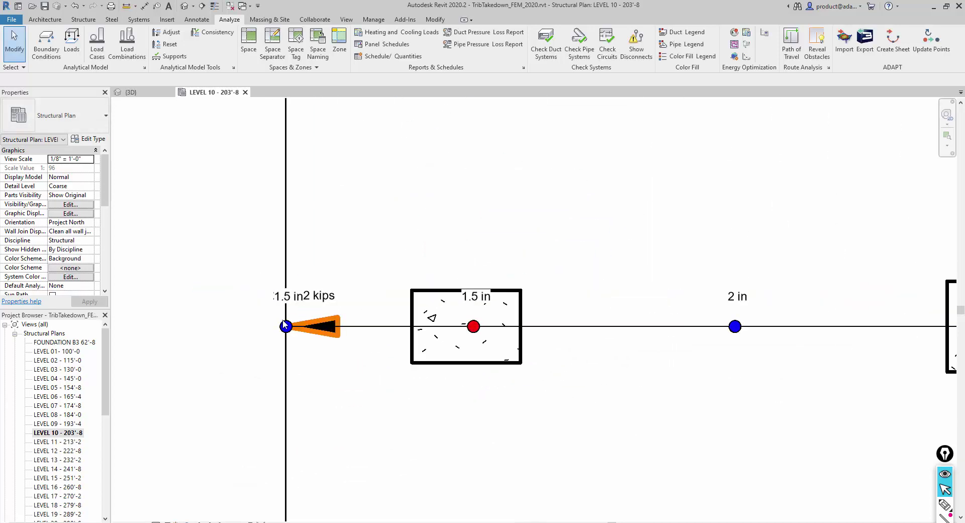
pyautogui.scroll(-1, 275, 325)
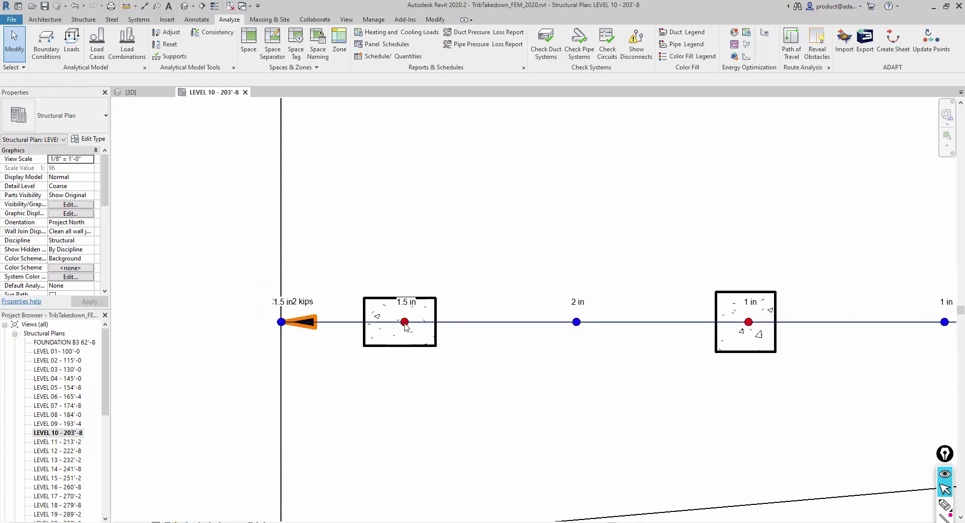
pyautogui.scroll(-3, 308, 343)
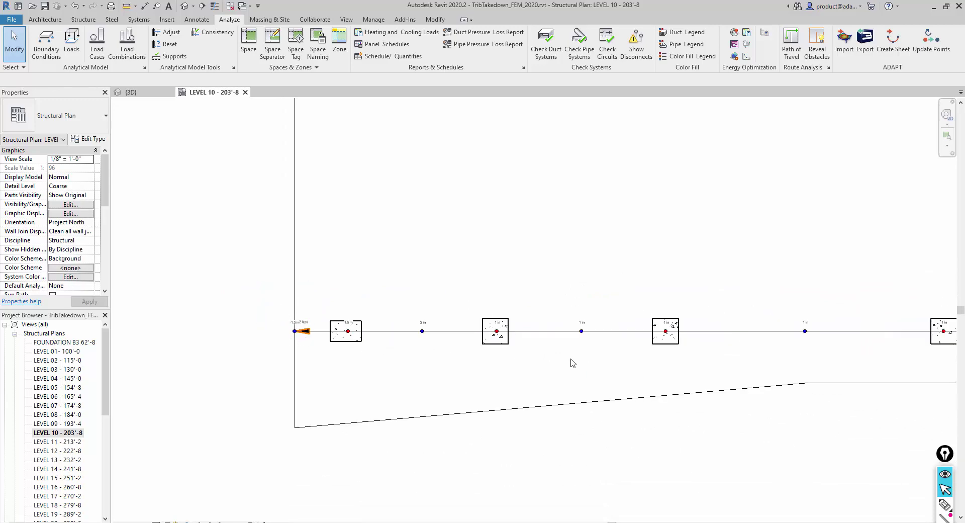
pyautogui.moveTo(571, 362); pyautogui.dragTo(383, 361, button='middle')
pyautogui.moveTo(708, 361); pyautogui.dragTo(625, 350, button='middle')
pyautogui.scroll(3, 624, 350)
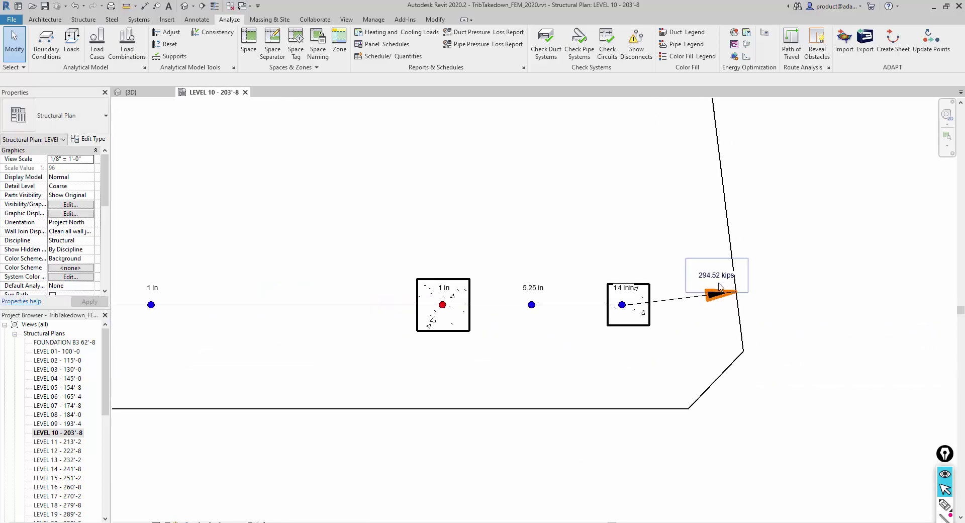
pyautogui.scroll(-5, 727, 305)
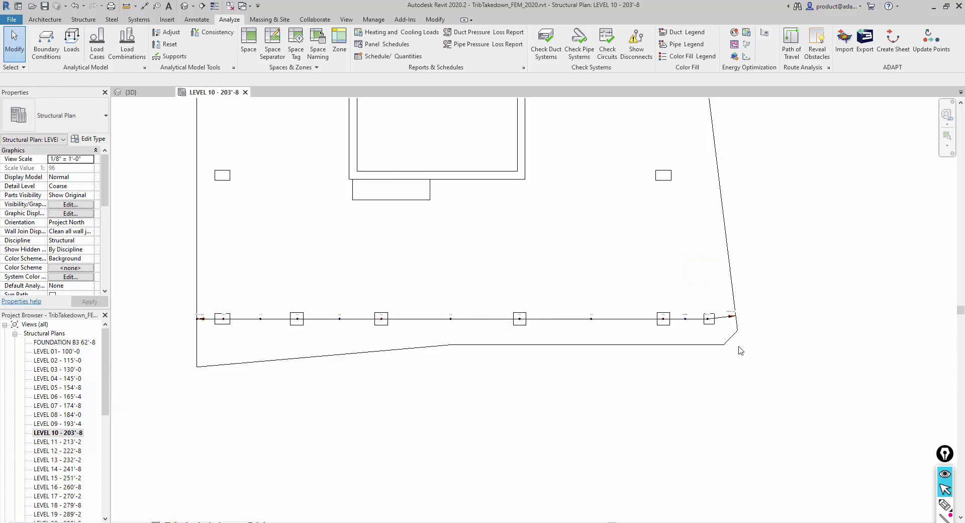
pyautogui.moveTo(600, 332); pyautogui.dragTo(555, 394, button='middle')
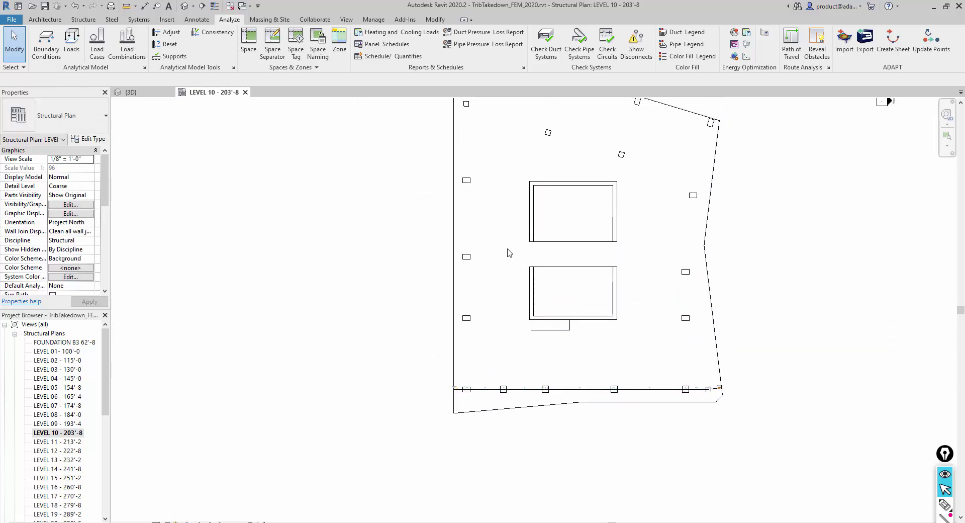
pyautogui.moveTo(485, 290); pyautogui.dragTo(472, 322, button='middle')
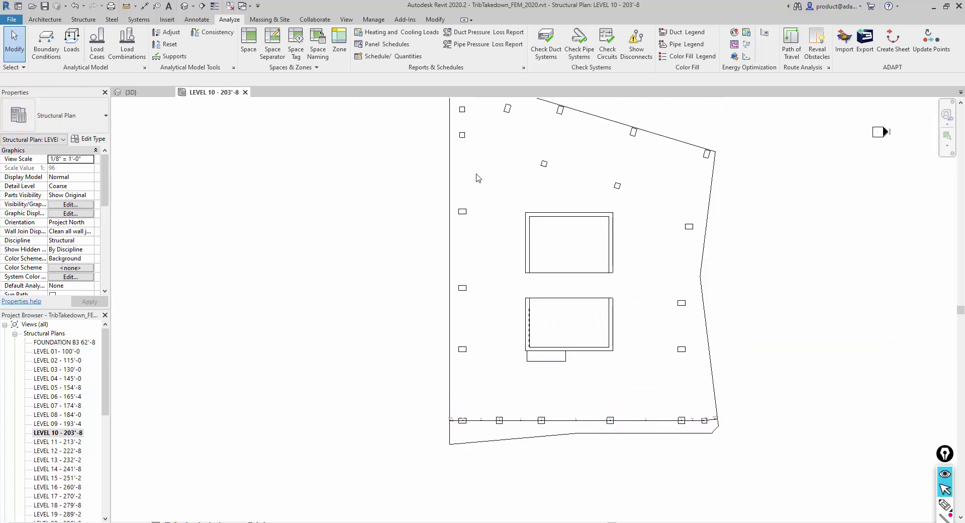
pyautogui.moveTo(483, 179); pyautogui.dragTo(477, 204, button='middle')
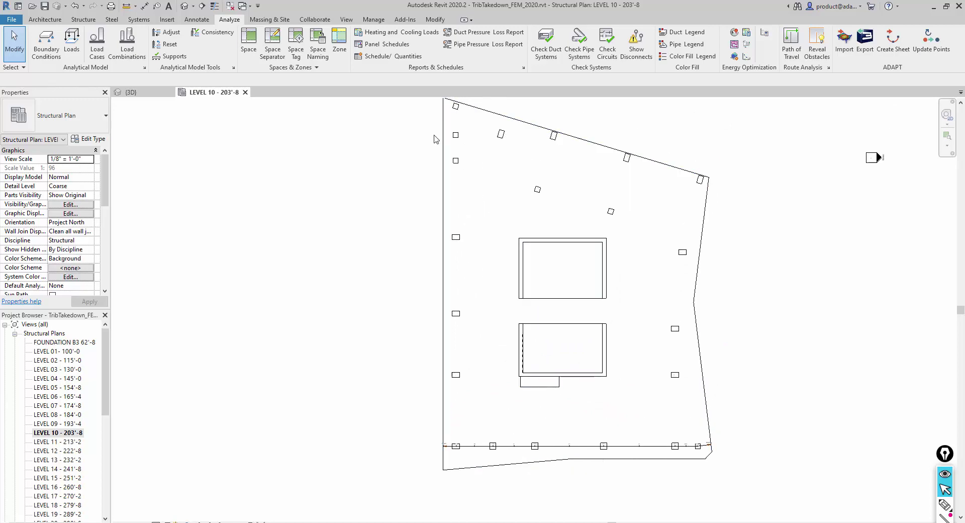